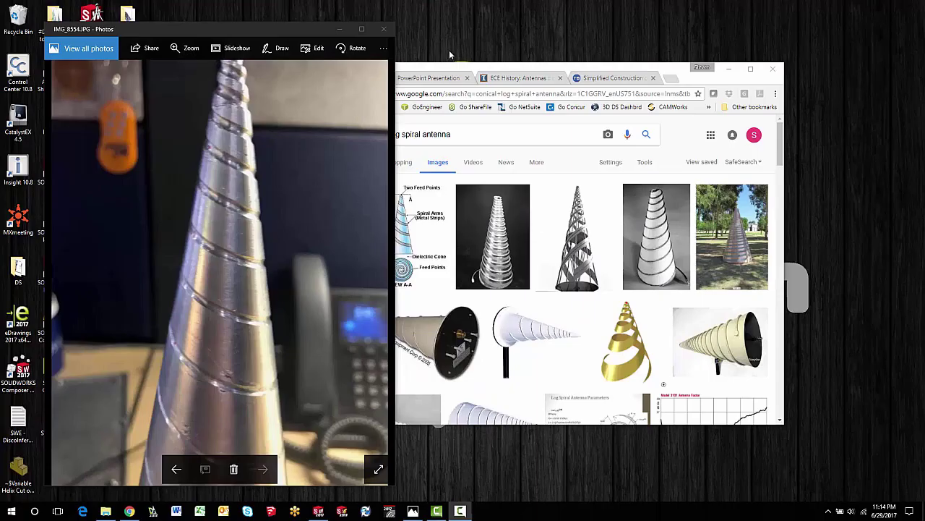
# Step: Review the cone photo and the web references on conical log-spiral antennas, including the presentation, ECE Illinois photos and Tech Briefs article
pyautogui.moveTo(259, 28); pyautogui.dragTo(259, 21)
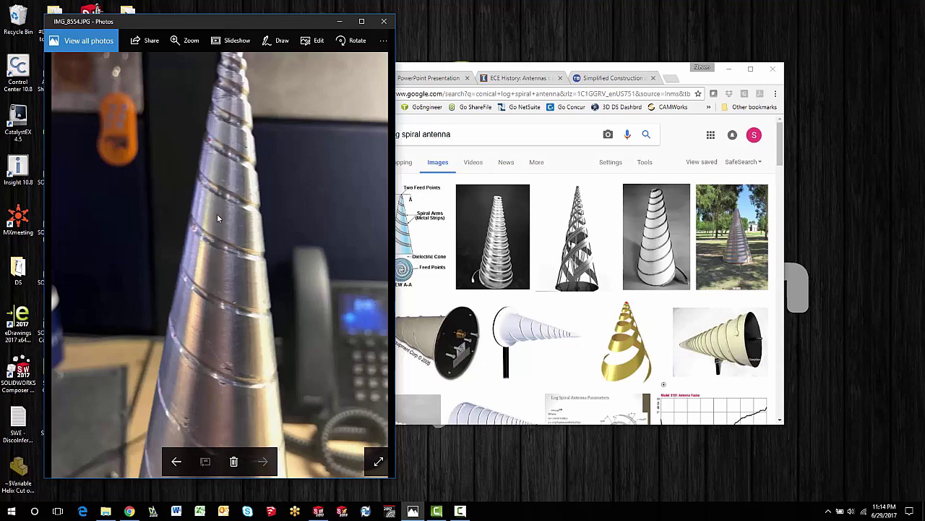
pyautogui.click(415, 73)
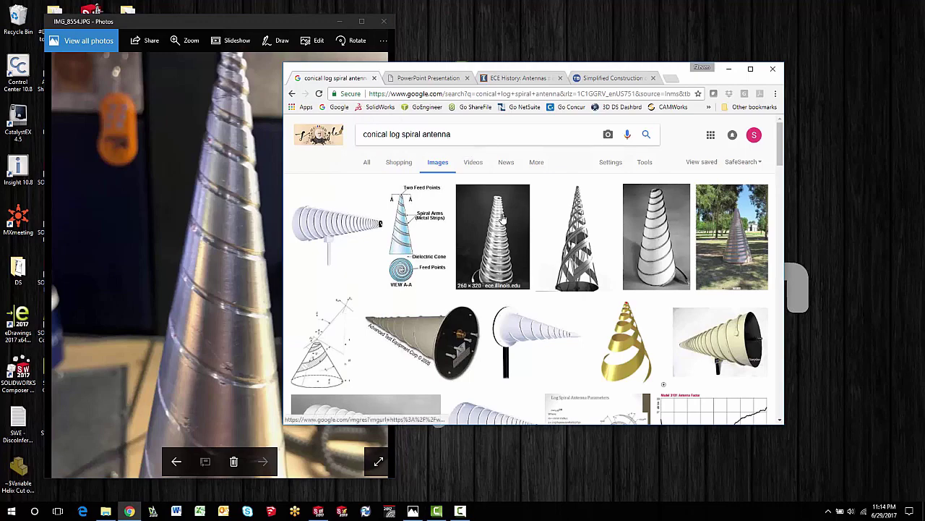
pyautogui.click(425, 77)
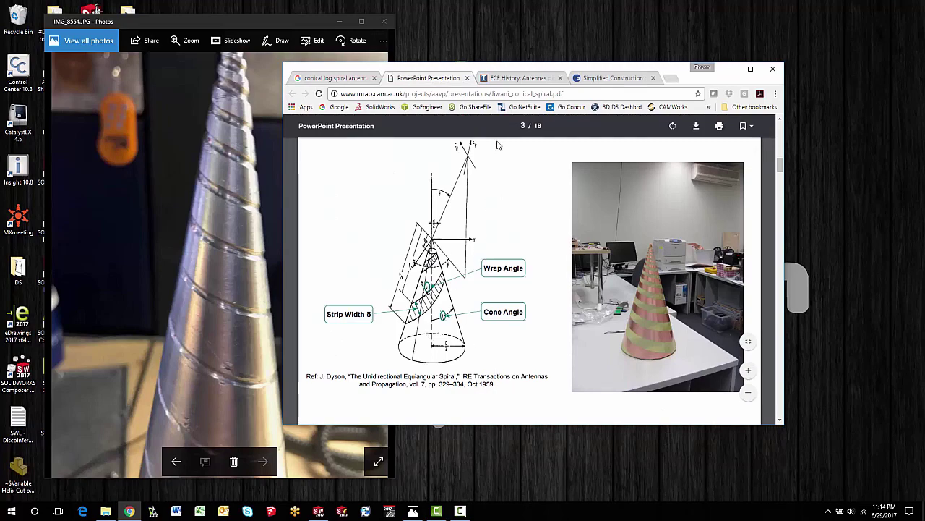
pyautogui.click(513, 78)
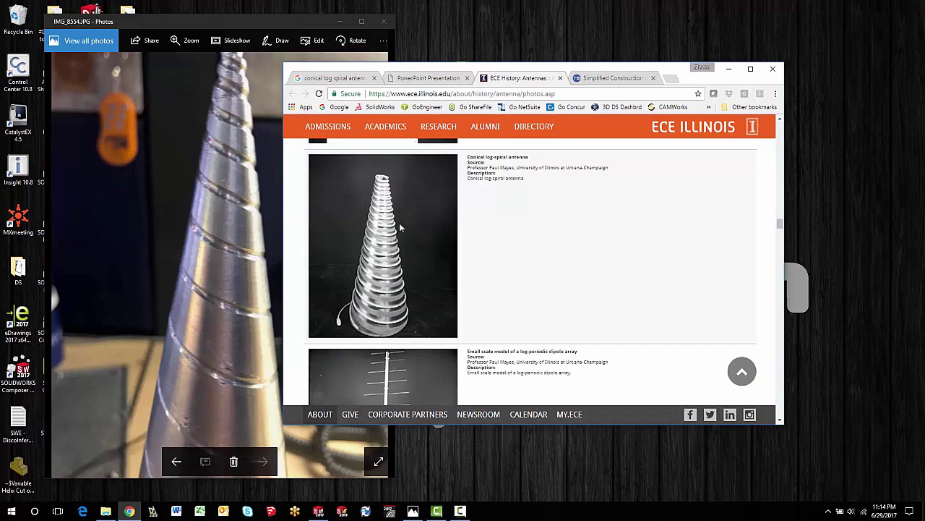
pyautogui.click(607, 78)
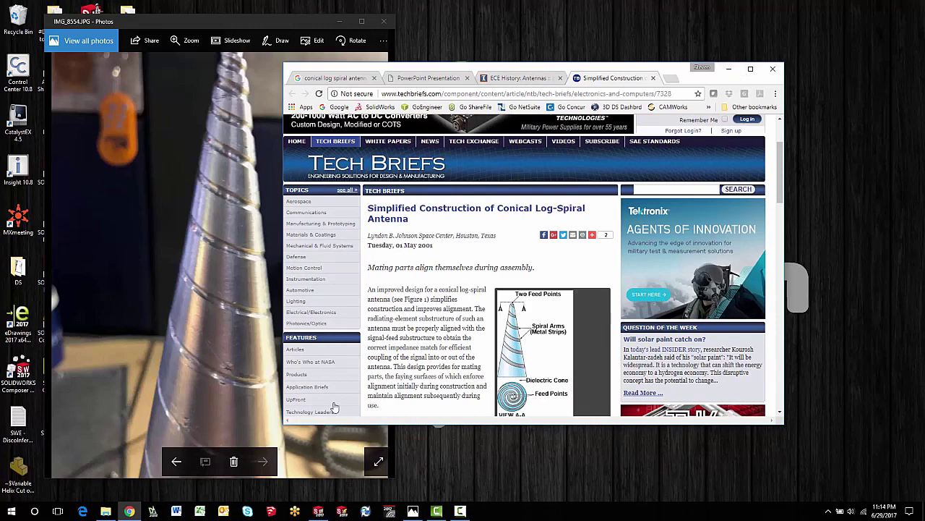
# Step: Switch to SOLIDWORKS and create a new document from the Part template
pyautogui.click(318, 511)
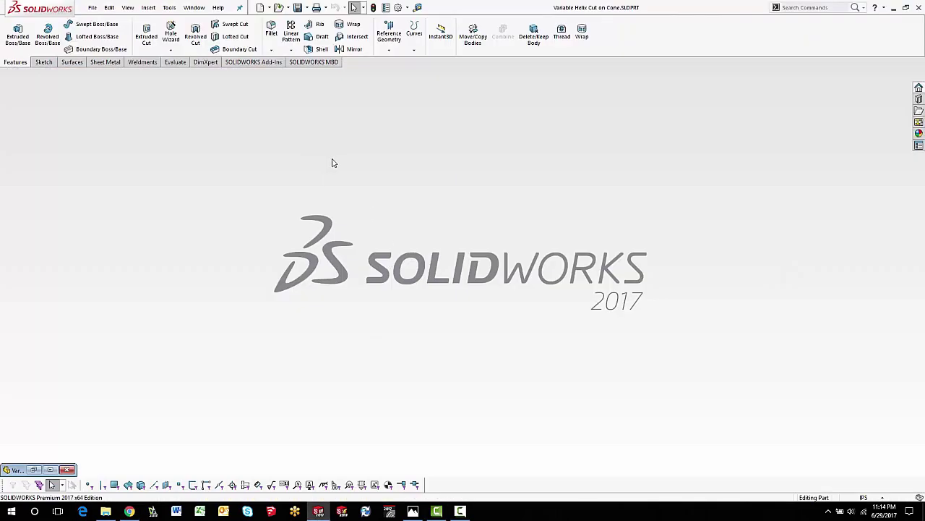
pyautogui.click(260, 7)
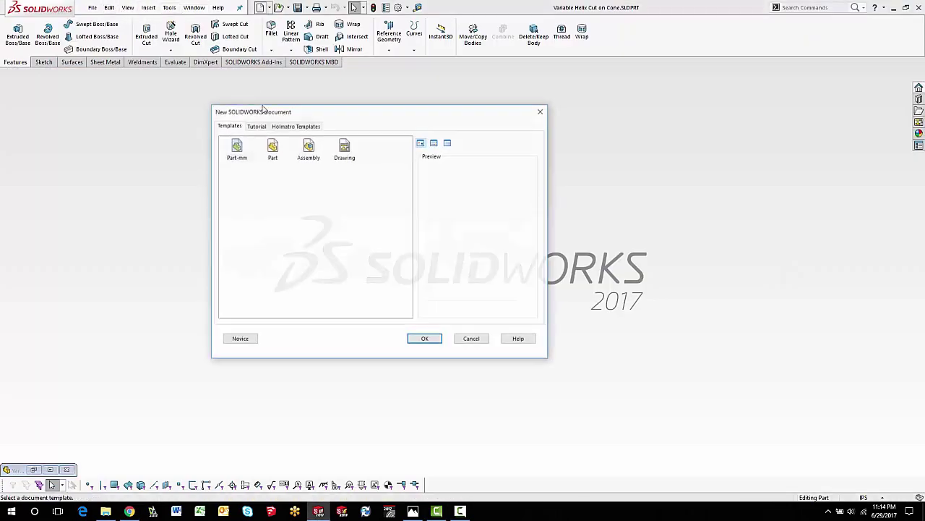
pyautogui.doubleClick(271, 148)
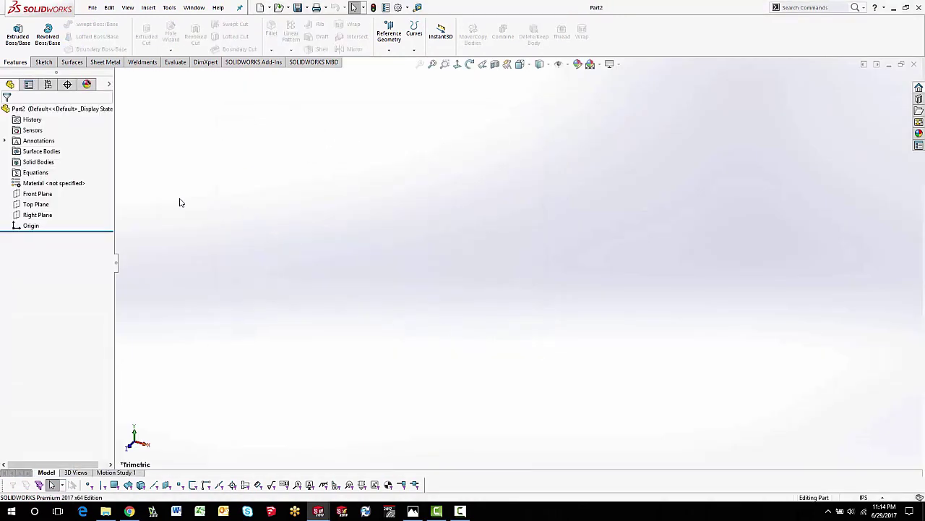
# Step: Sketch a closed half-cone profile on the Front Plane from the origin, about 3.5 in tall and 1.3 in wide, with a rounded tip and vertical base edge
pyautogui.click(27, 194)
pyautogui.click(26, 180)
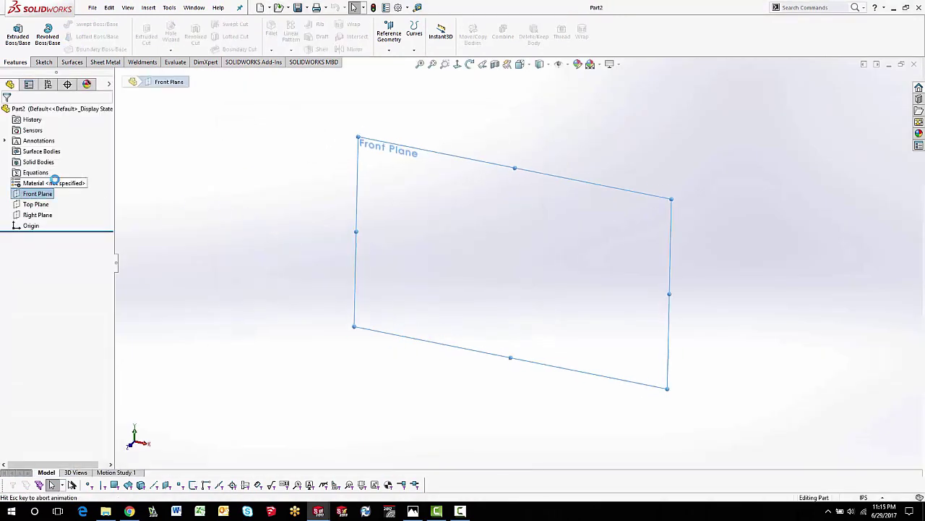
pyautogui.click(63, 24)
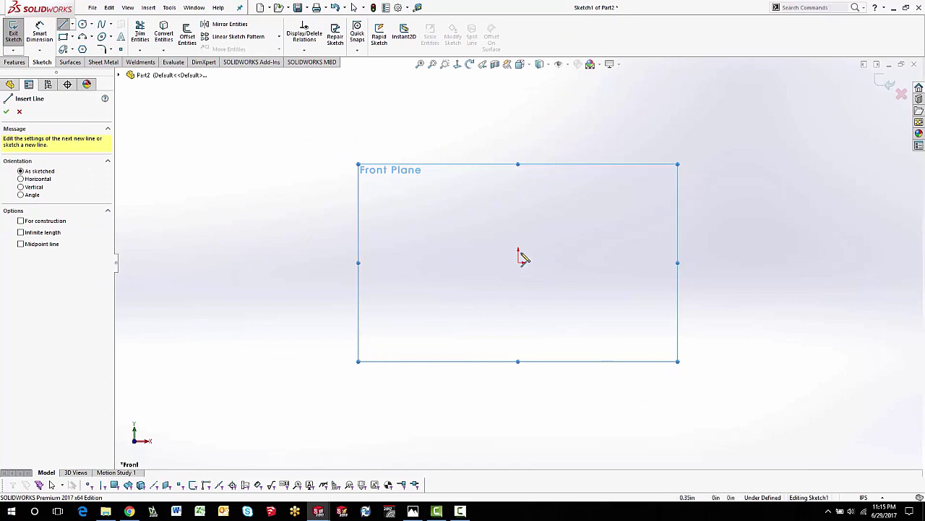
pyautogui.click(517, 262)
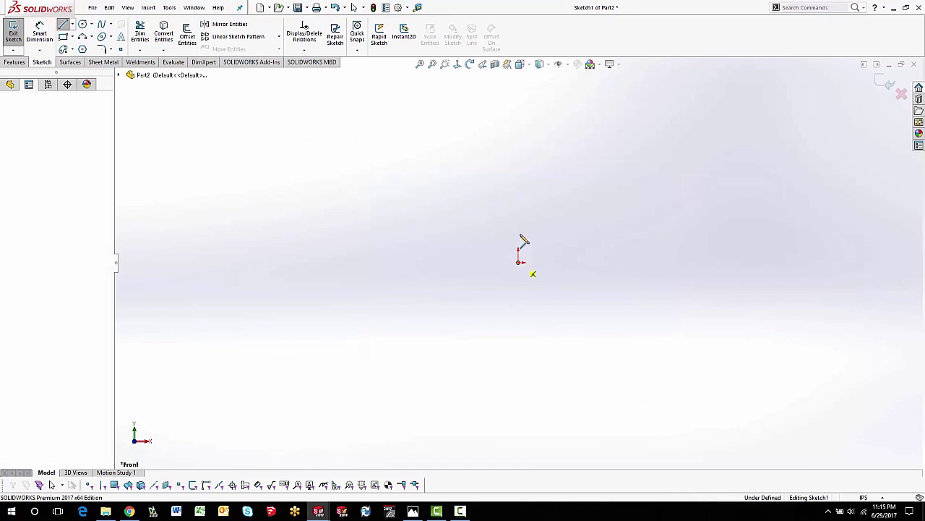
pyautogui.click(518, 105)
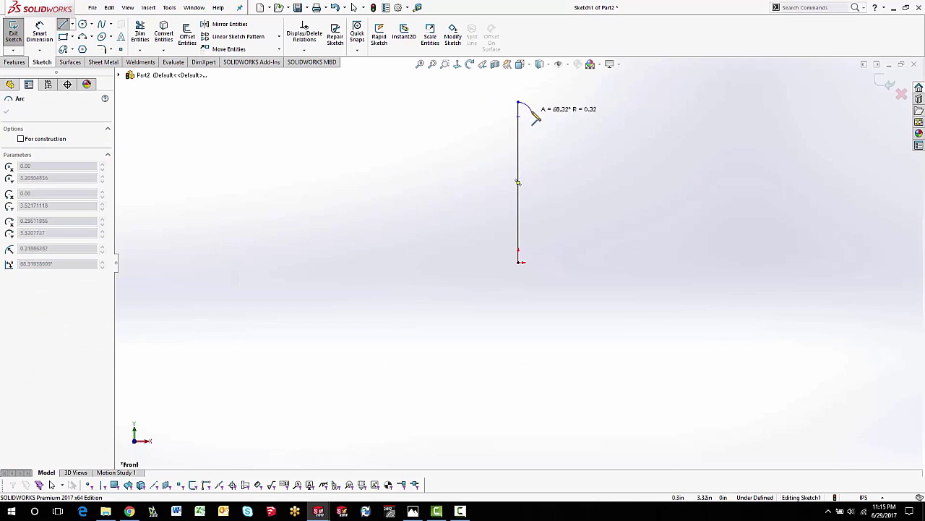
pyautogui.click(578, 230)
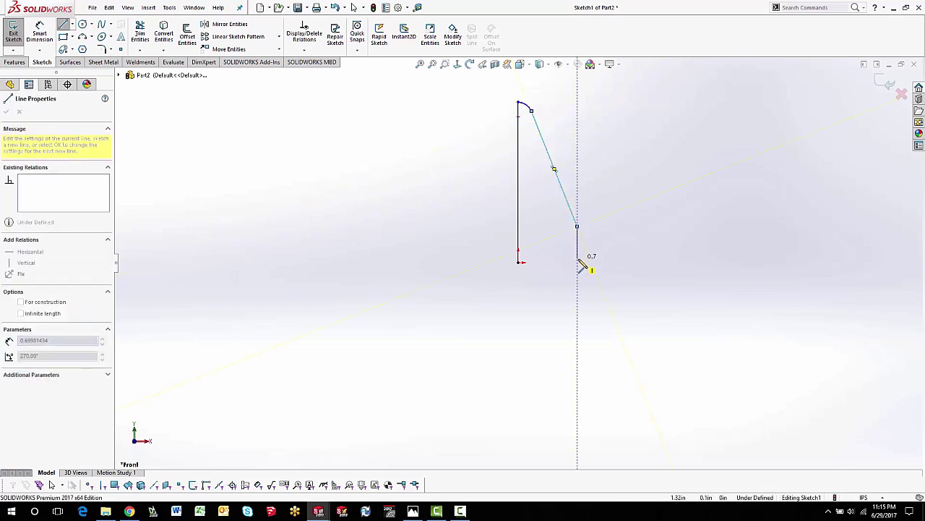
pyautogui.click(577, 261)
pyautogui.click(518, 262)
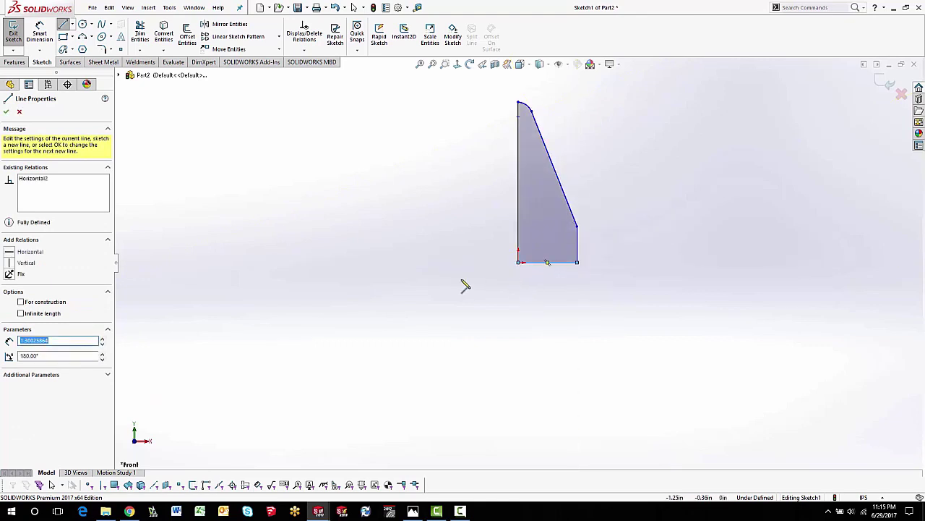
# Step: Draw a vertical line downward from the origin, in line with the profile's axis, and convert it to construction geometry
pyautogui.click(517, 262)
pyautogui.click(518, 317)
pyautogui.rightClick(491, 299)
pyautogui.click(510, 301)
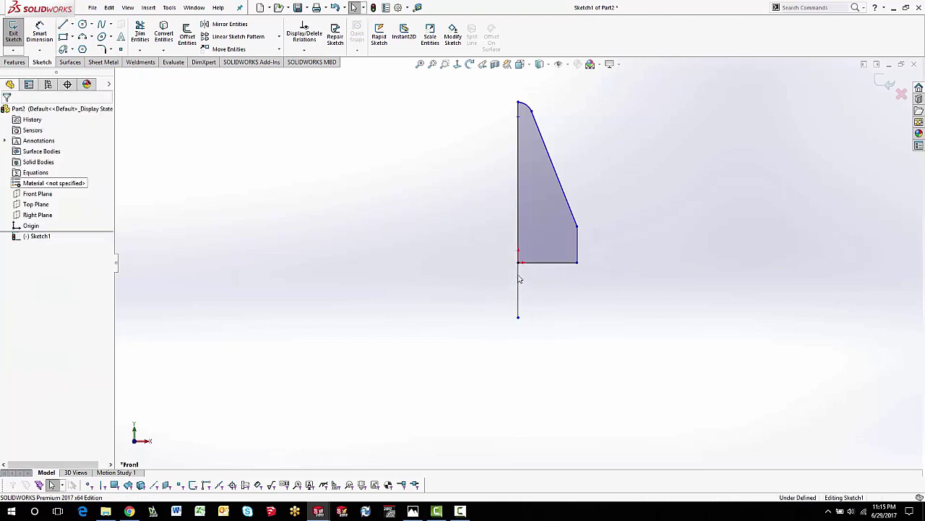
pyautogui.click(518, 279)
pyautogui.click(562, 231)
pyautogui.click(463, 249)
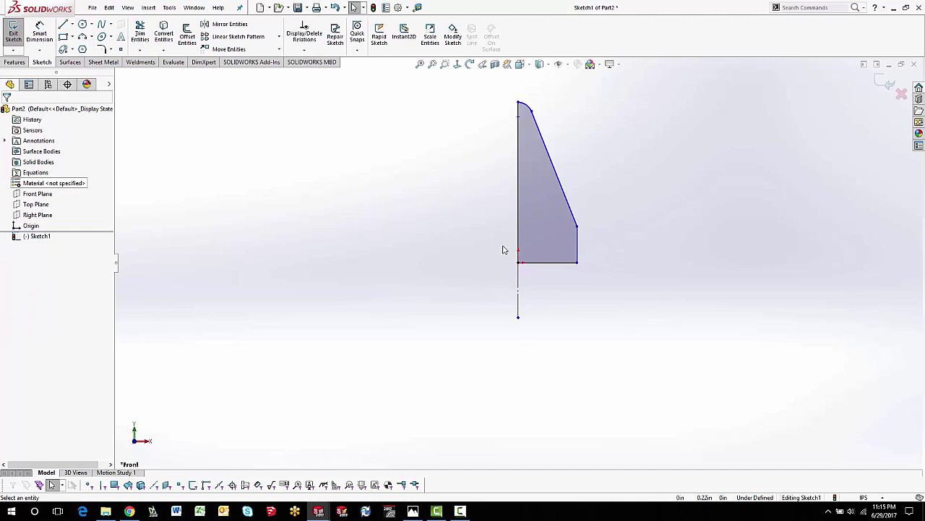
# Step: Dimension the profile's vertical axis edge and set its length to 24 in
pyautogui.moveTo(435, 238); pyautogui.dragTo(442, 152, button='right')
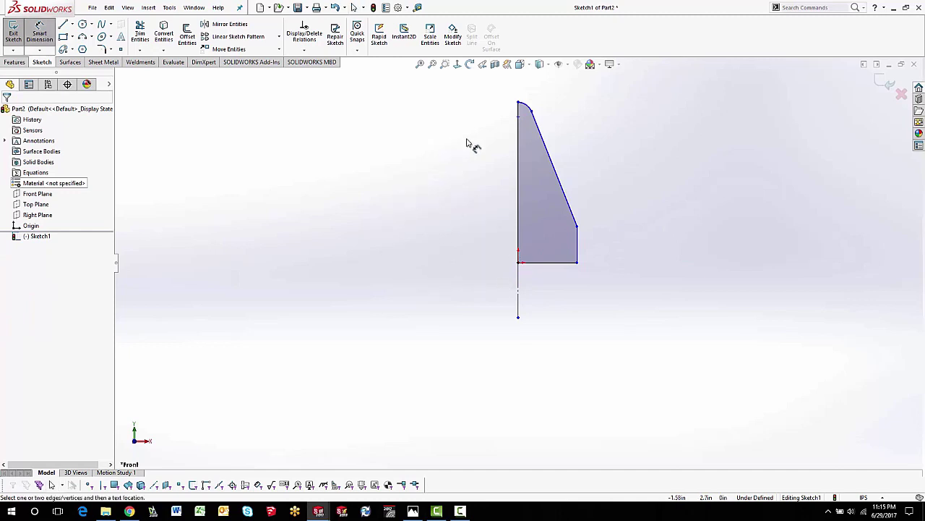
pyautogui.click(519, 149)
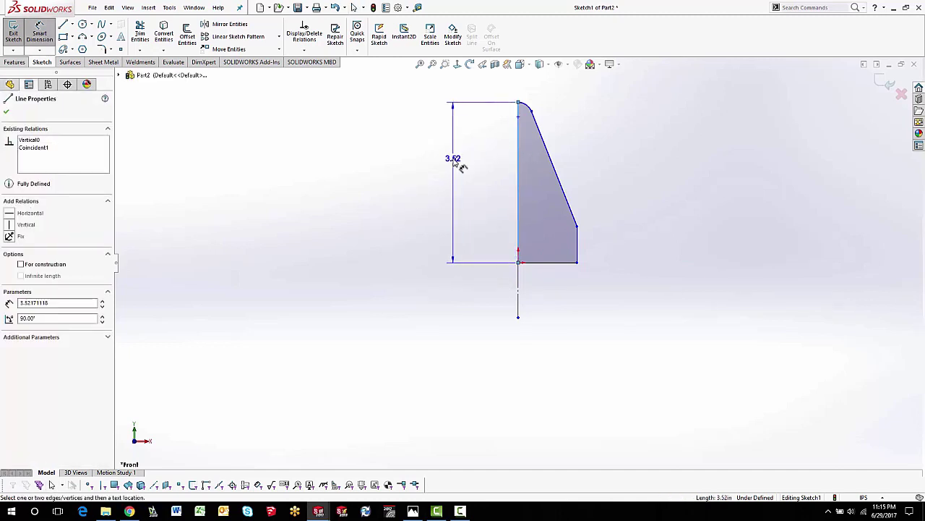
pyautogui.click(457, 158)
pyautogui.write('24')
pyautogui.press('Return')
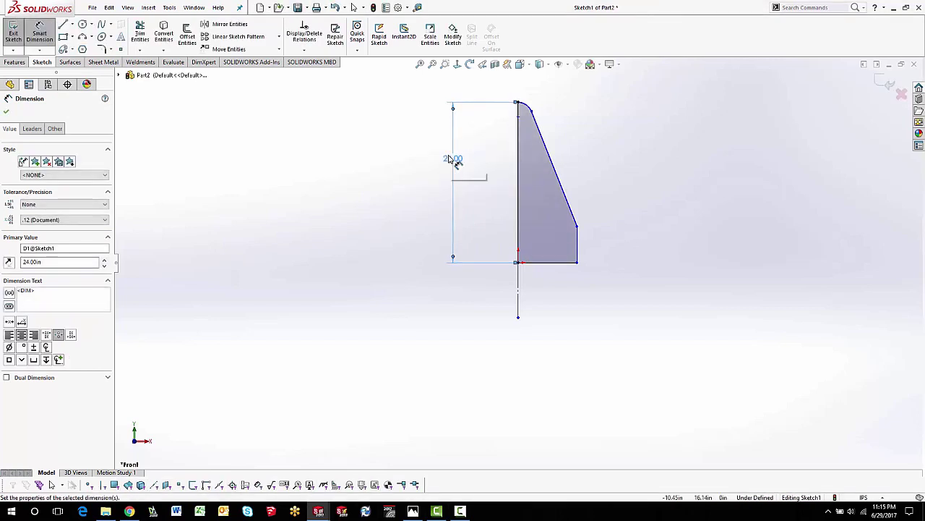
# Step: Add a doubled diameter dimension between the short base edge and the centerline, and set it to 7 in
pyautogui.click(578, 252)
pyautogui.click(519, 293)
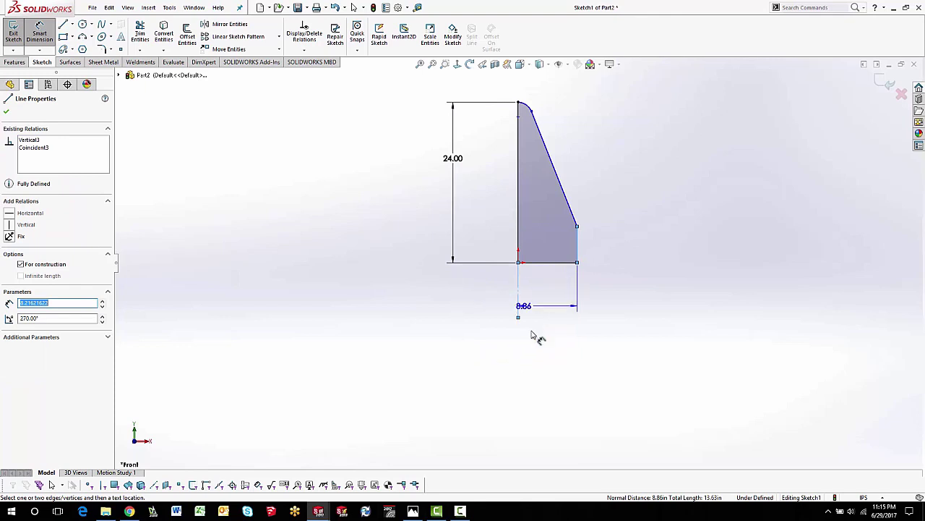
pyautogui.click(499, 360)
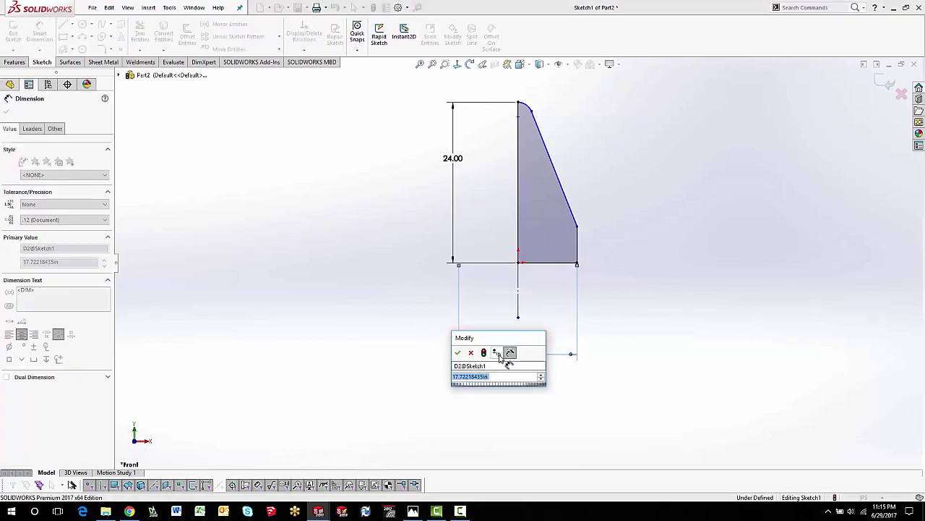
pyautogui.write('7')
pyautogui.press('Return')
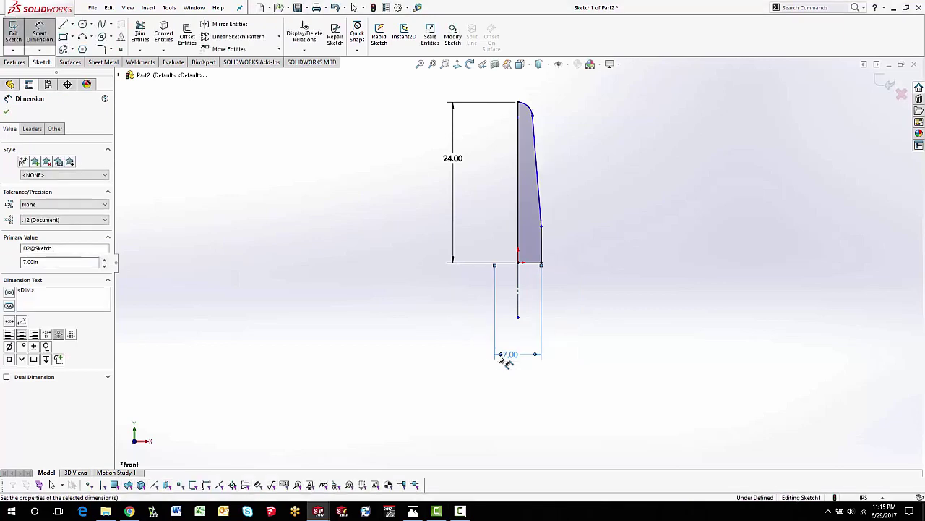
# Step: Dimension the height of the short vertical base edge and set it to 1.50 in
pyautogui.click(544, 253)
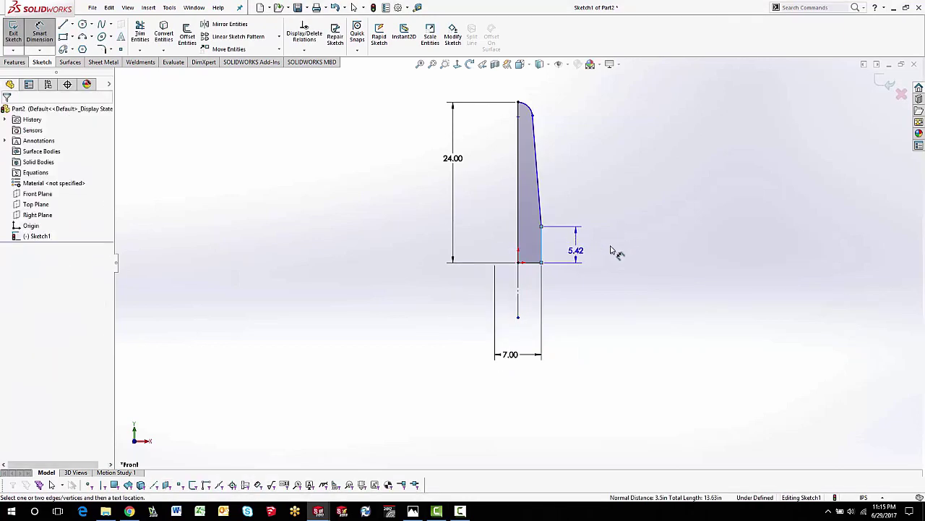
pyautogui.click(587, 281)
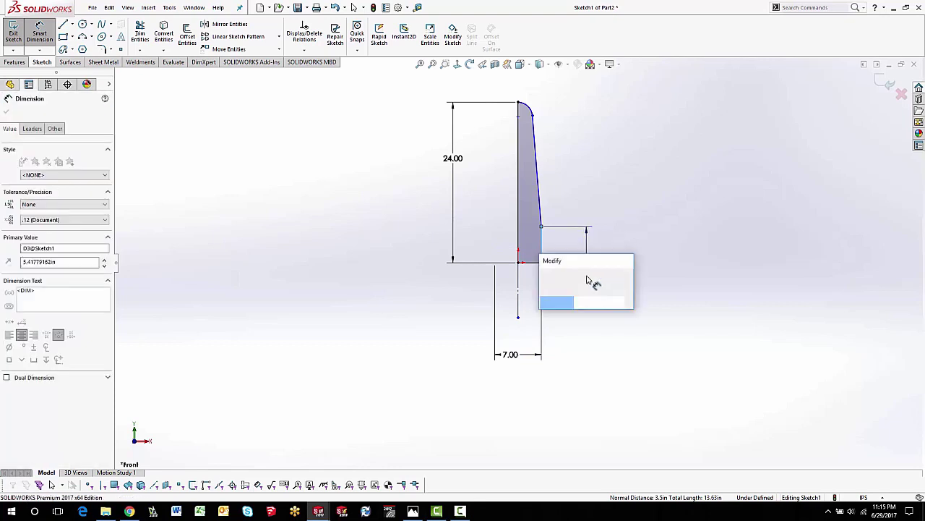
pyautogui.press('Return')
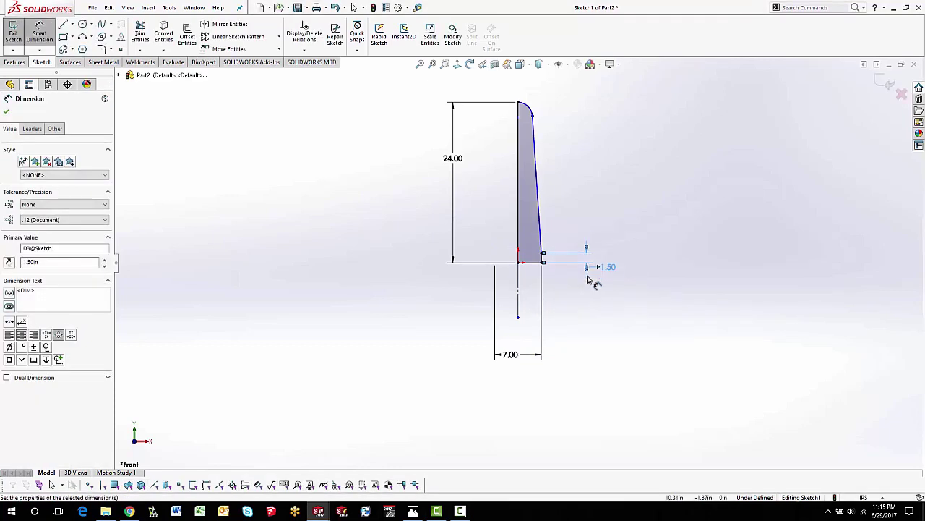
pyautogui.press('Escape')
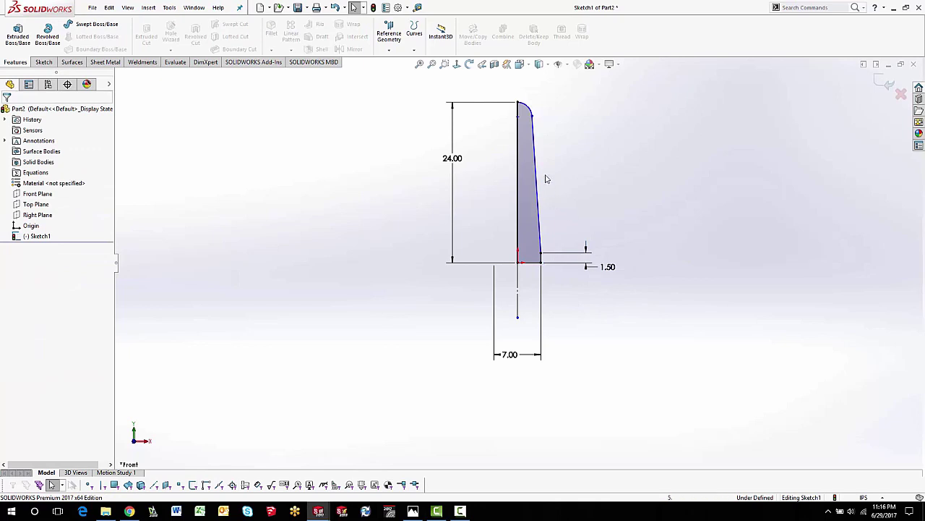
# Step: Dimension the arc at the tip of the profile and set its radius to 0.50 in
pyautogui.scroll(1, 558, 127)
pyautogui.scroll(-1, 558, 128)
pyautogui.moveTo(545, 206); pyautogui.dragTo(547, 164, button='right')
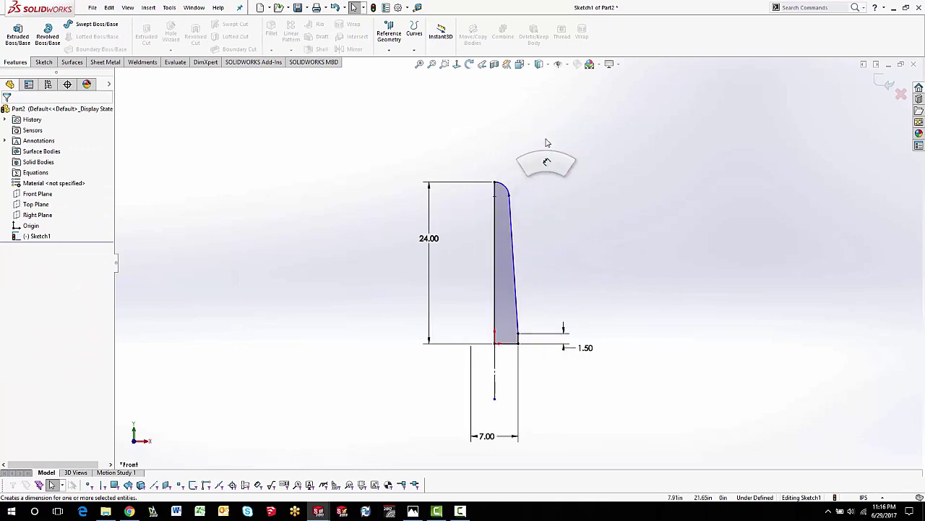
pyautogui.click(504, 189)
pyautogui.click(545, 159)
pyautogui.write('.5')
pyautogui.press('Return')
pyautogui.scroll(-3, 518, 201)
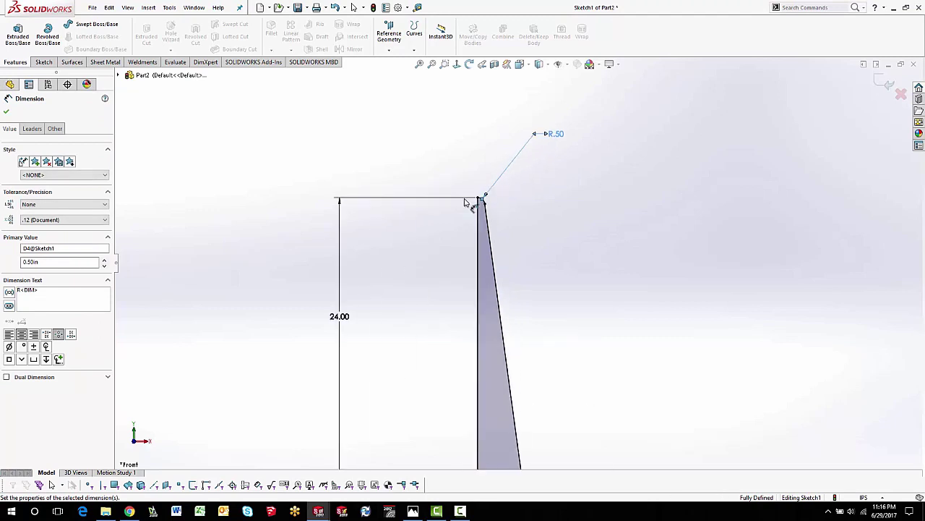
pyautogui.scroll(4, 523, 260)
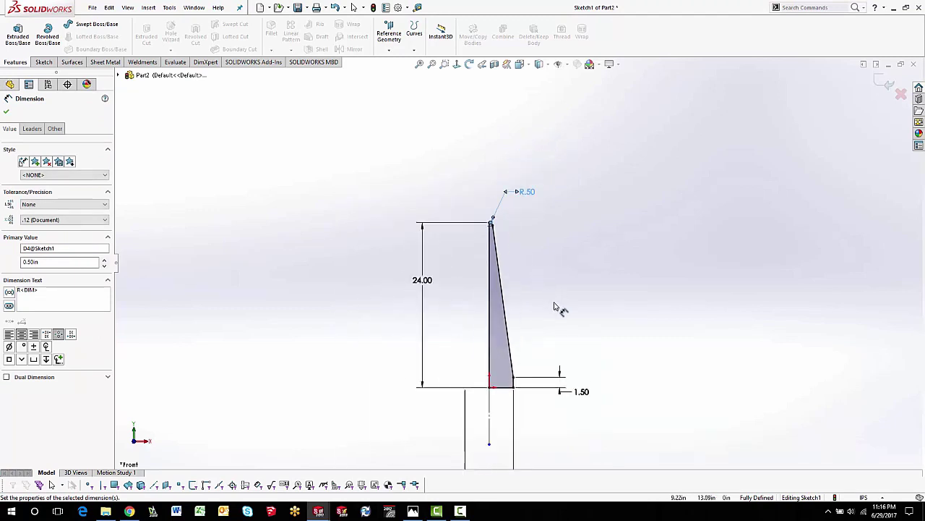
pyautogui.rightClick(566, 258)
pyautogui.click(587, 280)
# Step: Add an equal relation between the construction centerline and the profile's vertical axis edge
pyautogui.scroll(-3, 491, 347)
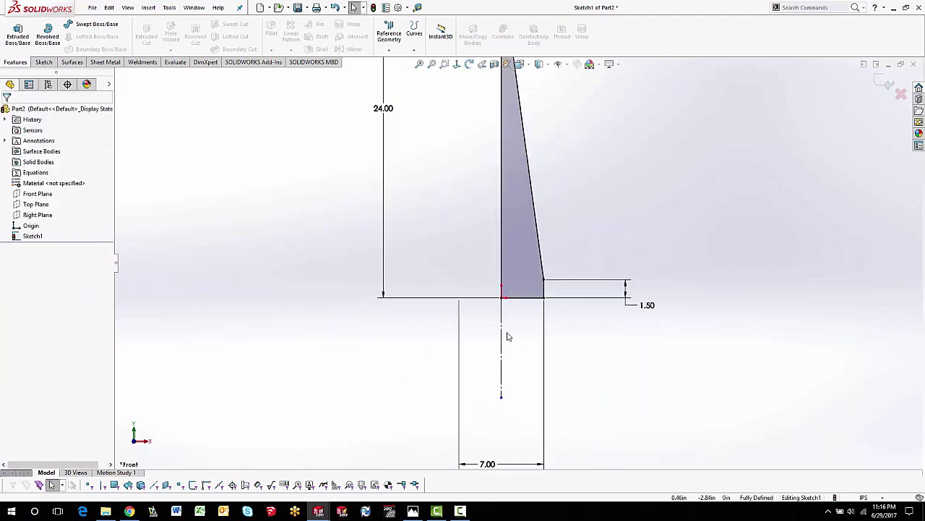
pyautogui.click(501, 333)
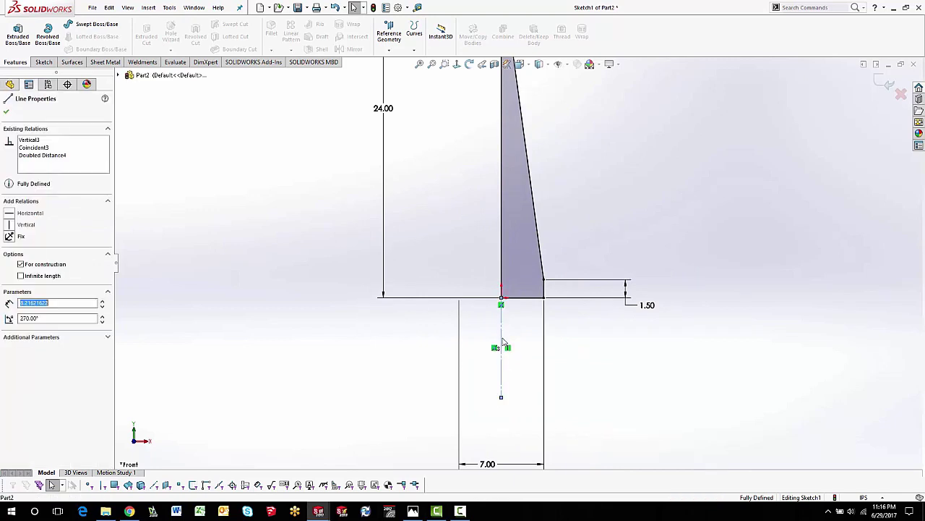
pyautogui.keyDown('ctrl'); pyautogui.click(502, 254); pyautogui.keyUp('ctrl')
pyautogui.click(603, 194)
pyautogui.press('Escape')
pyautogui.press('f')
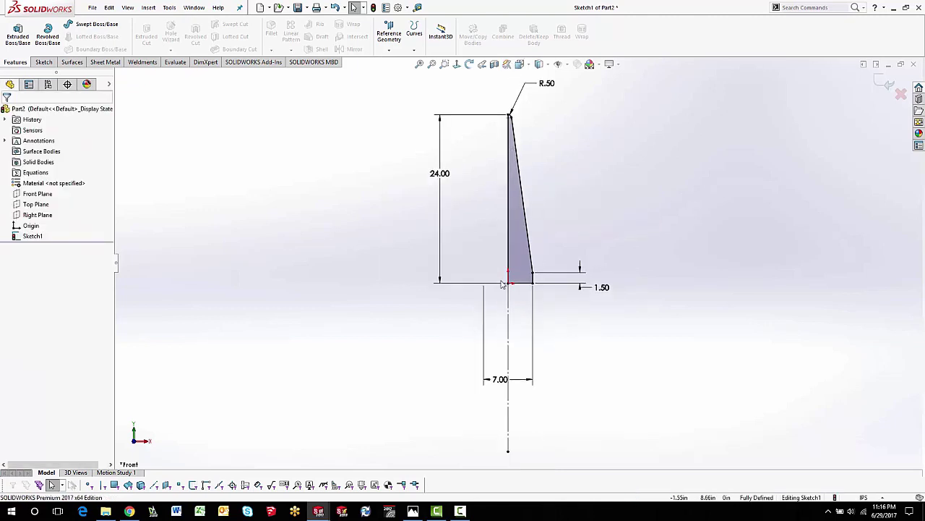
pyautogui.scroll(-1, 563, 160)
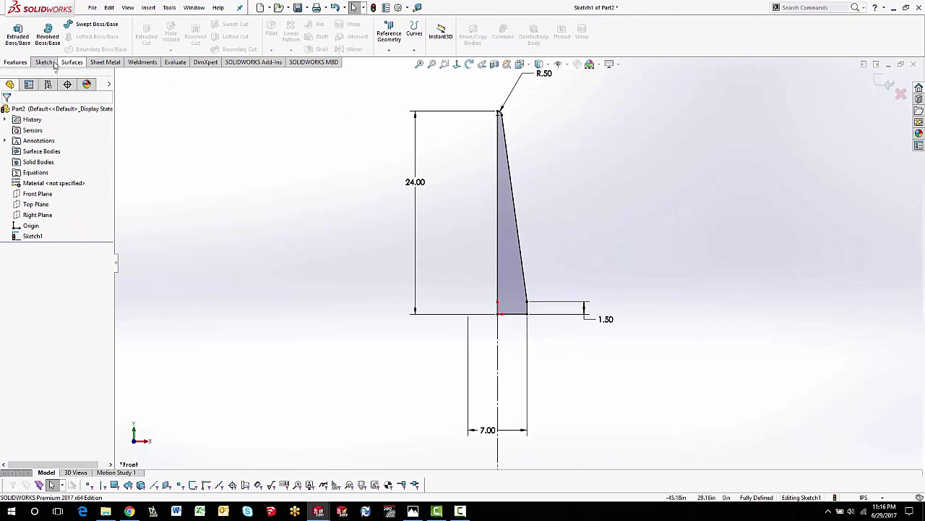
# Step: Revolve the profile 360° around the centerline to form the solid cone
pyautogui.click(48, 34)
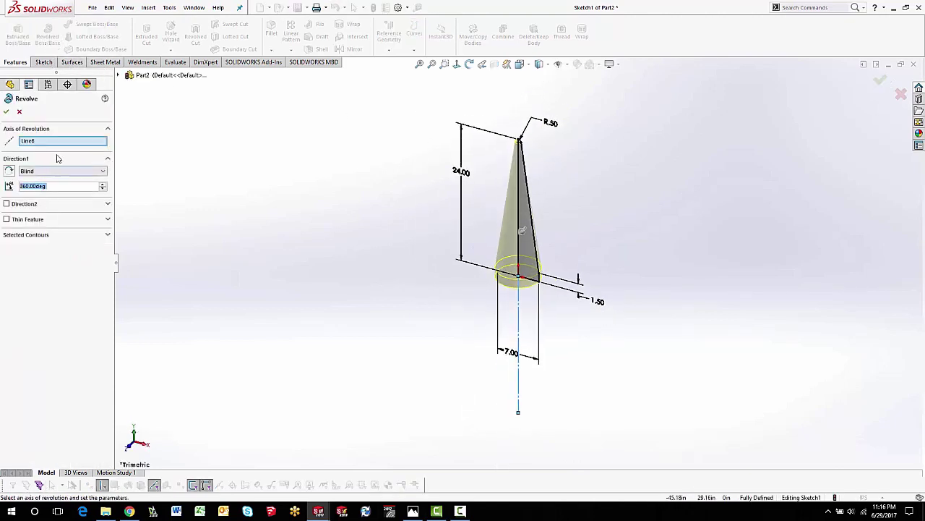
pyautogui.click(6, 111)
pyautogui.scroll(-4, 596, 188)
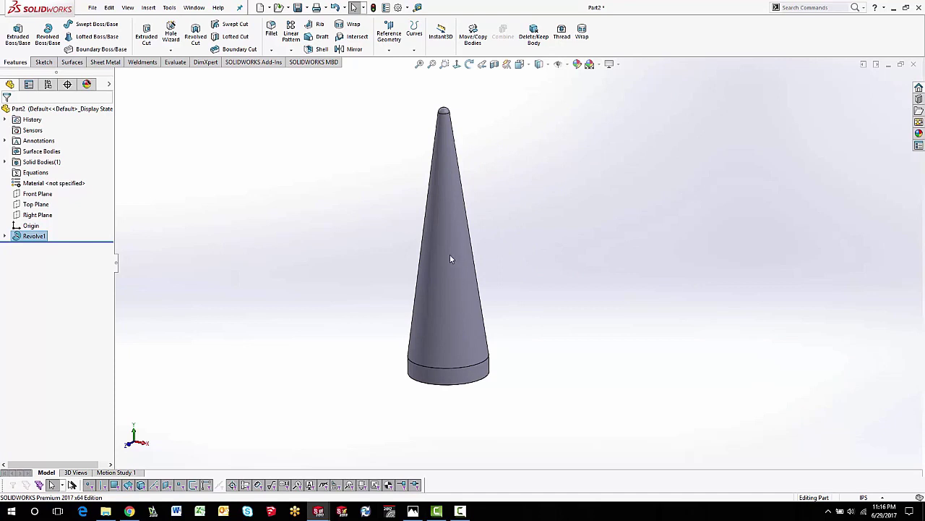
# Step: Select the cone's tapered face for use with the surface tools
pyautogui.click(453, 186)
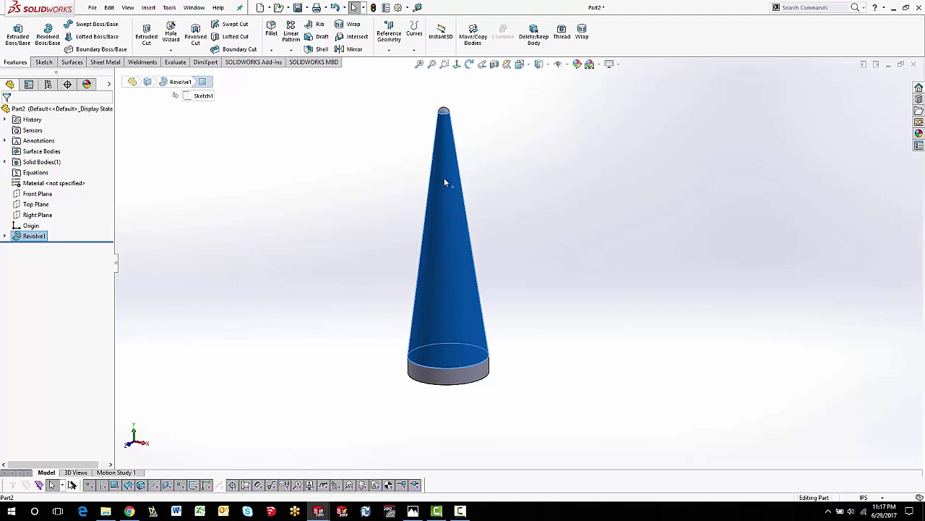
pyautogui.click(71, 63)
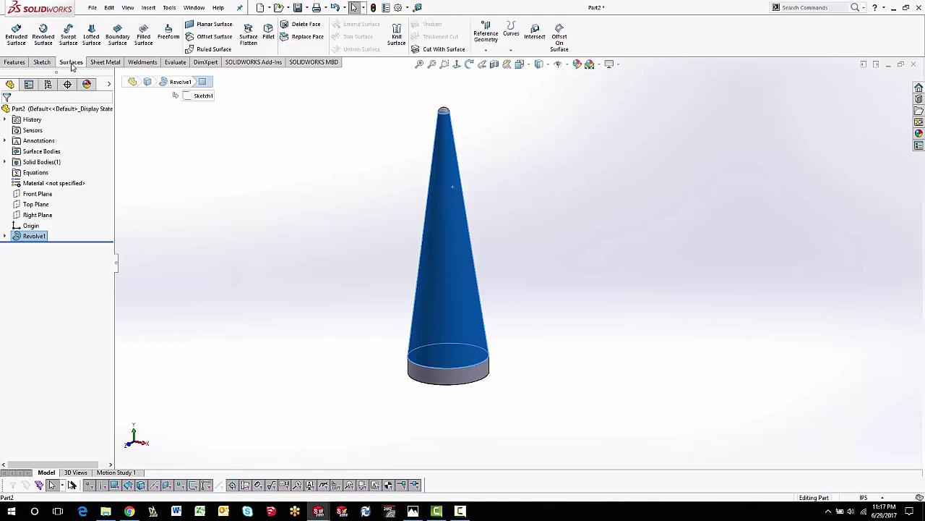
# Step: Remove the Surfaces toolset from the CommandManager and restore it
pyautogui.rightClick(72, 64)
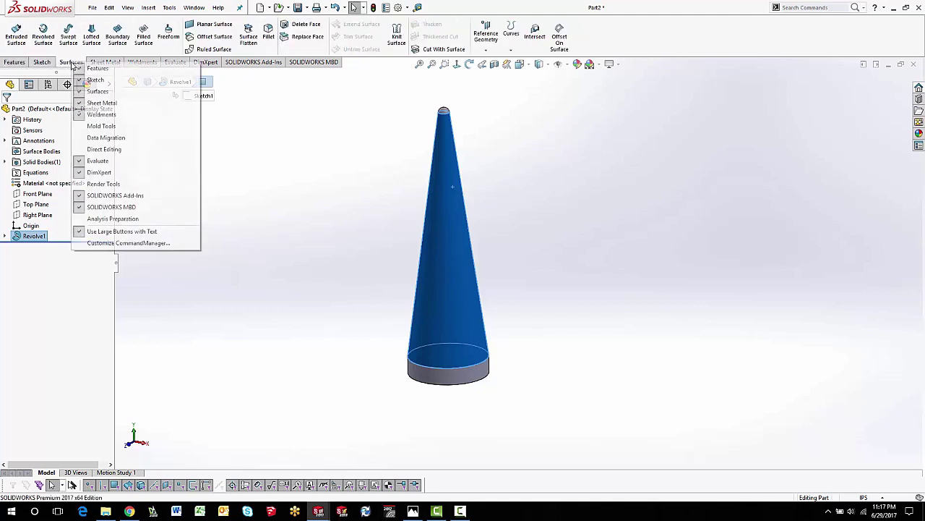
pyautogui.click(98, 92)
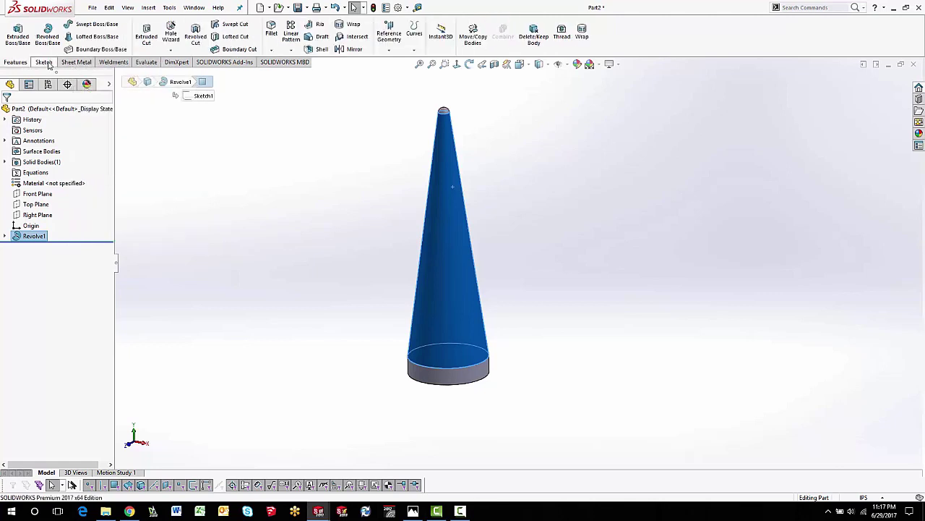
pyautogui.click(48, 63)
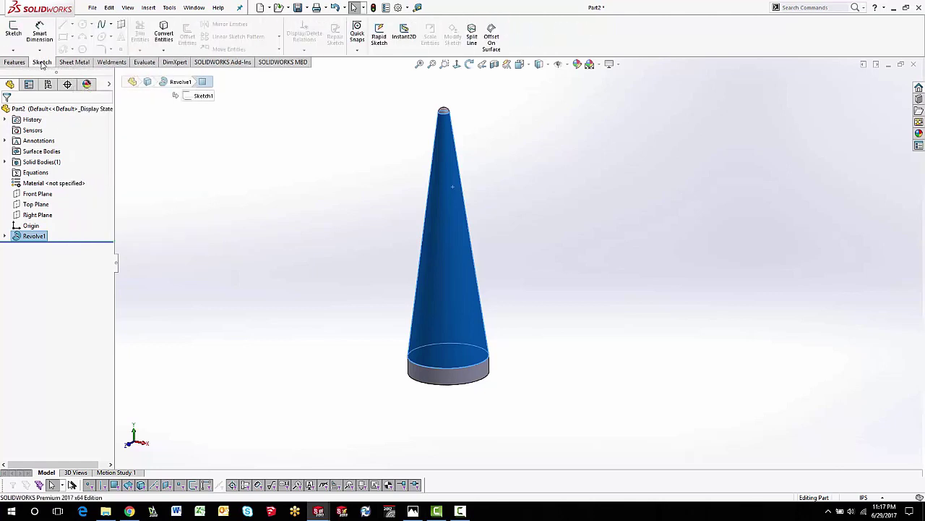
pyautogui.rightClick(44, 63)
pyautogui.click(68, 91)
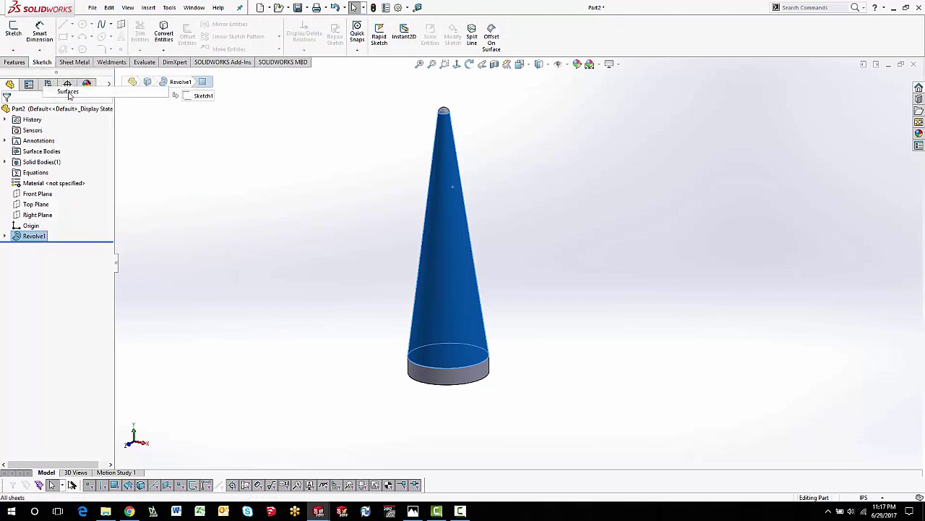
# Step: Copy the selected tapered face as a surface using Offset Surface with a distance of 0.00 in
pyautogui.click(71, 63)
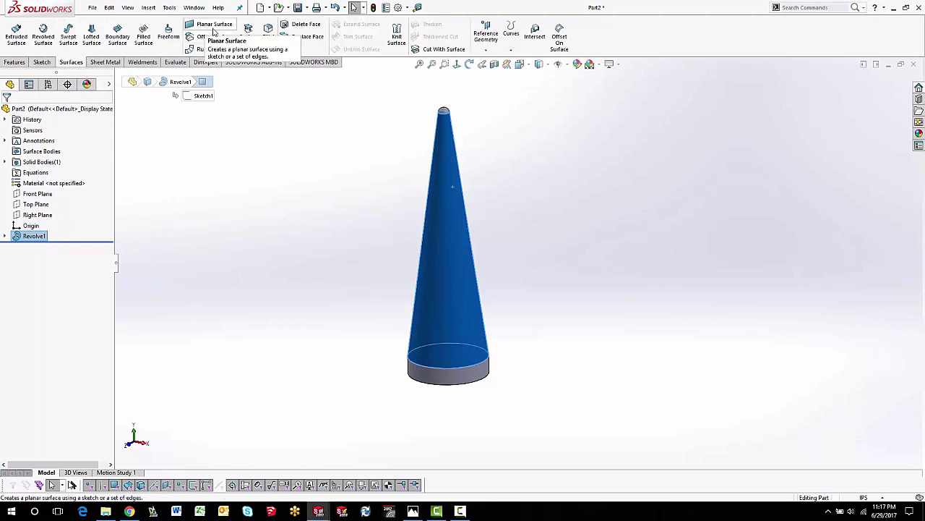
pyautogui.click(210, 38)
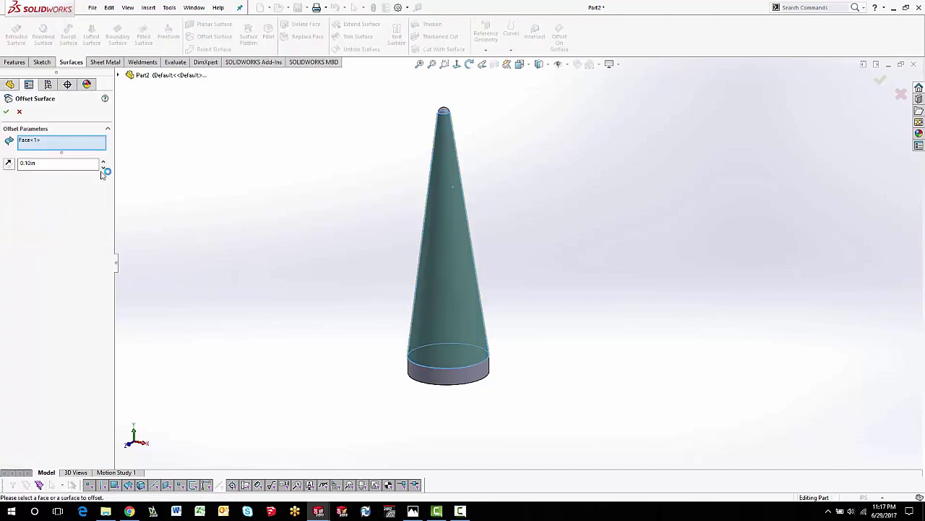
pyautogui.doubleClick(40, 161)
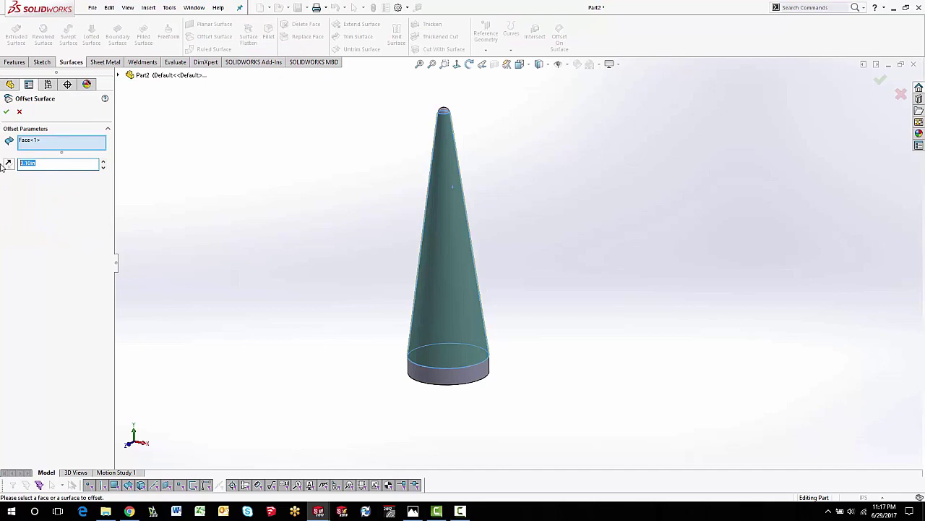
pyautogui.write('0')
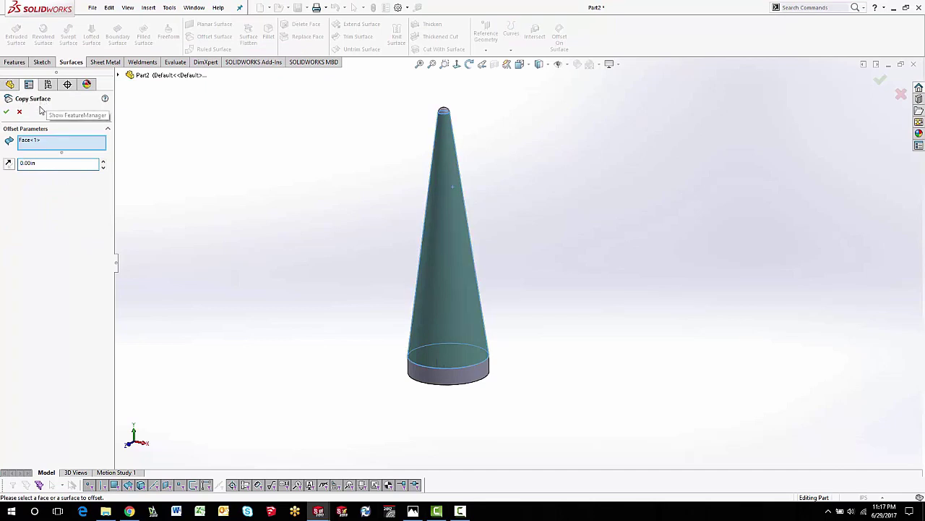
pyautogui.click(5, 112)
pyautogui.click(380, 200)
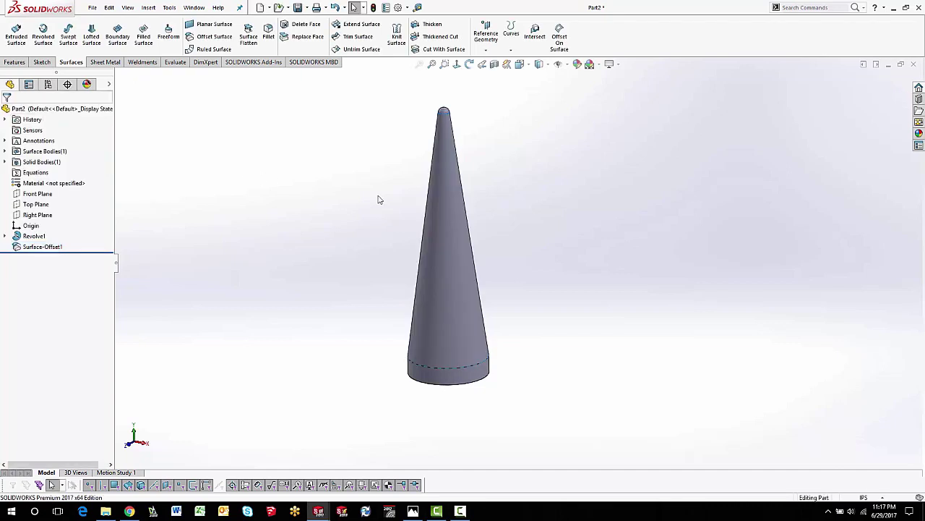
pyautogui.scroll(-2, 507, 223)
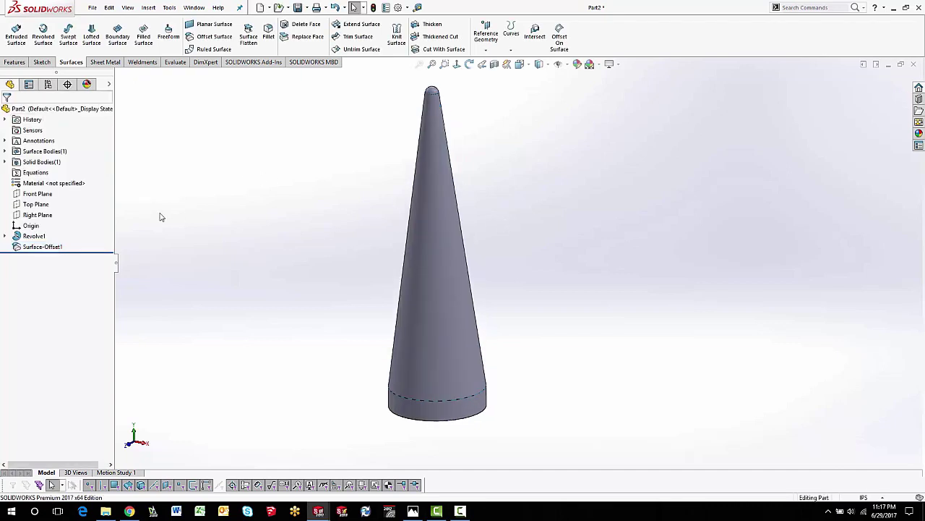
# Step: Hide the revolved solid body to inspect the copied conical surface, and show the solid again
pyautogui.click(5, 162)
pyautogui.click(31, 174)
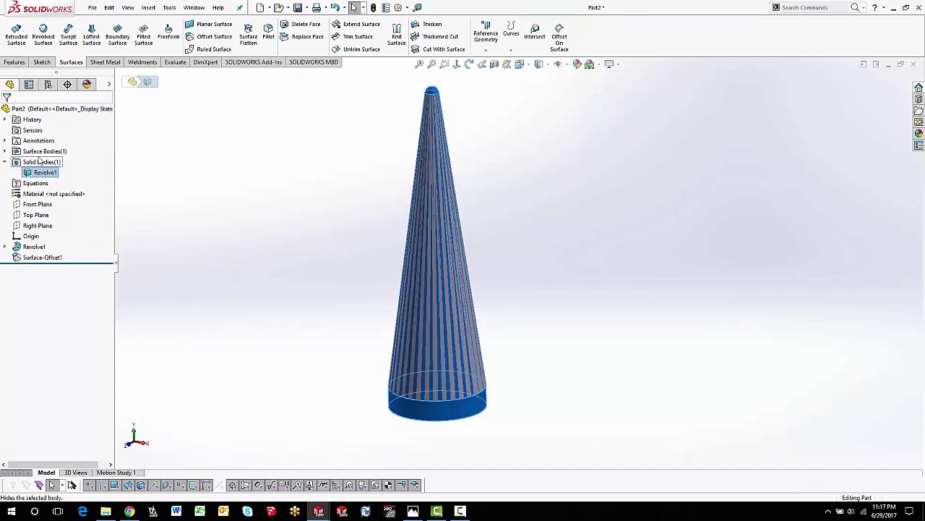
pyautogui.click(355, 298)
pyautogui.moveTo(355, 297); pyautogui.dragTo(440, 386, button='middle')
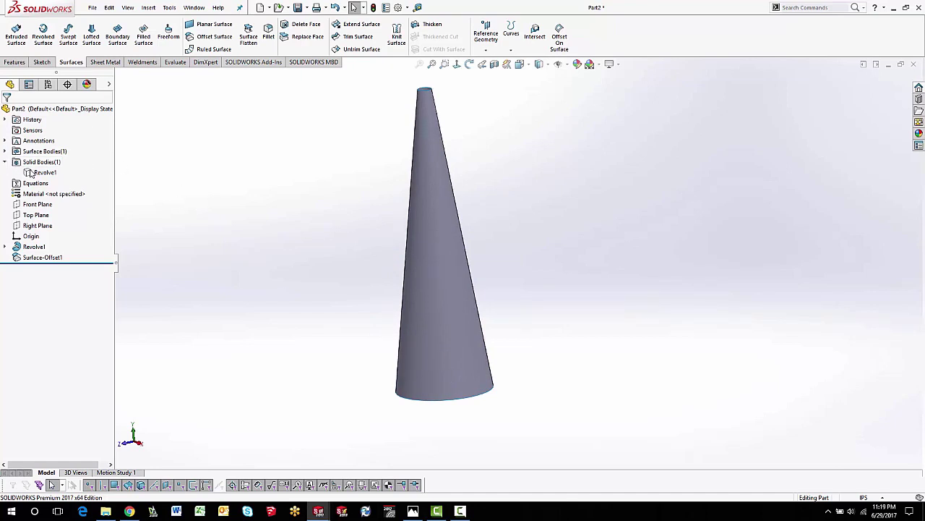
pyautogui.click(32, 173)
pyautogui.click(38, 157)
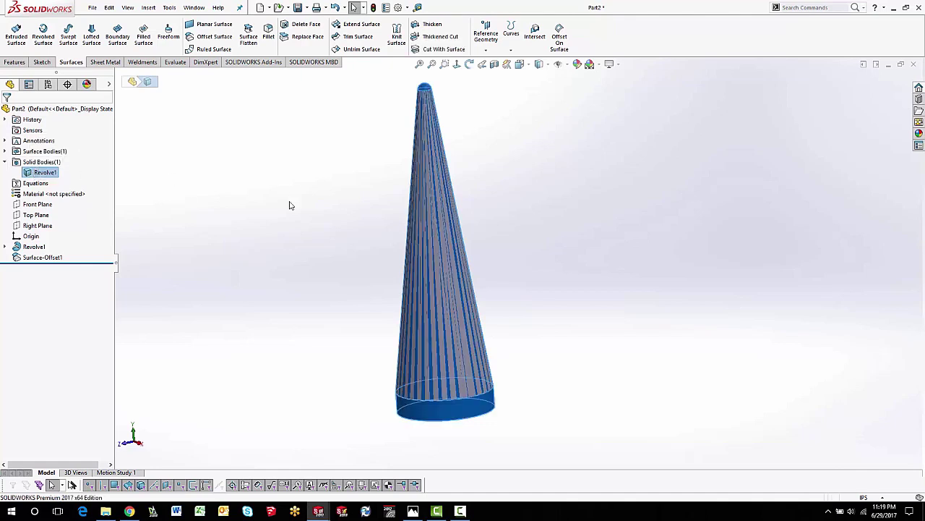
# Step: Start a sketch on the cone's flat base face and convert the face's circular edge into sketch geometry
pyautogui.click(376, 372)
pyautogui.moveTo(376, 371); pyautogui.dragTo(461, 321, button='middle')
pyautogui.scroll(-2, 485, 340)
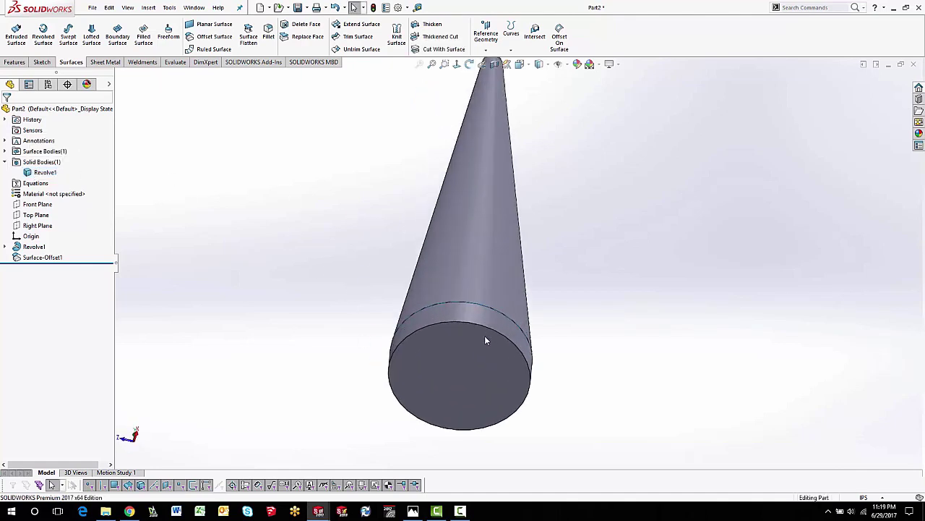
pyautogui.click(464, 352)
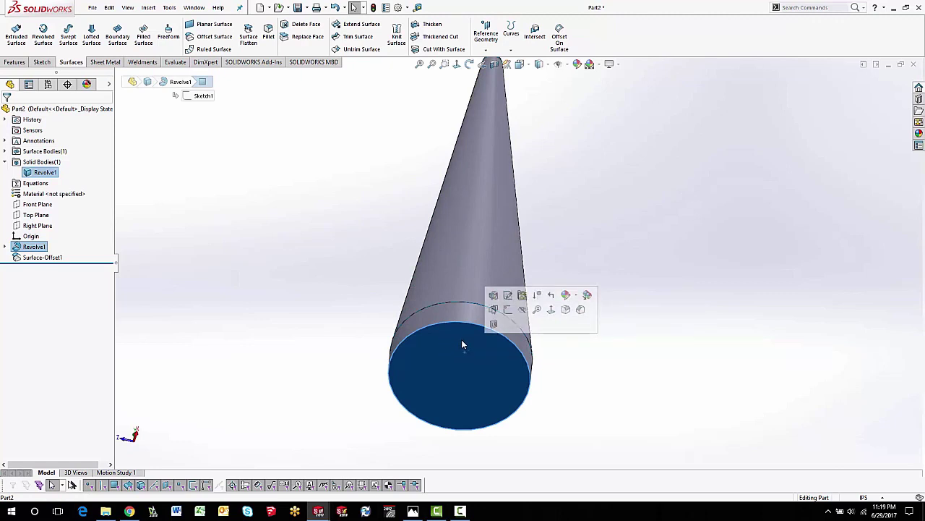
pyautogui.click(508, 311)
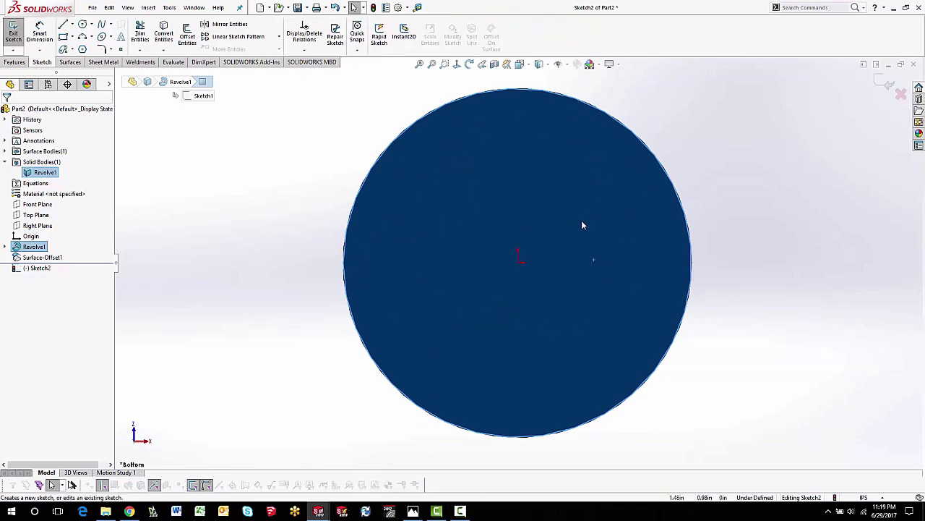
pyautogui.click(163, 34)
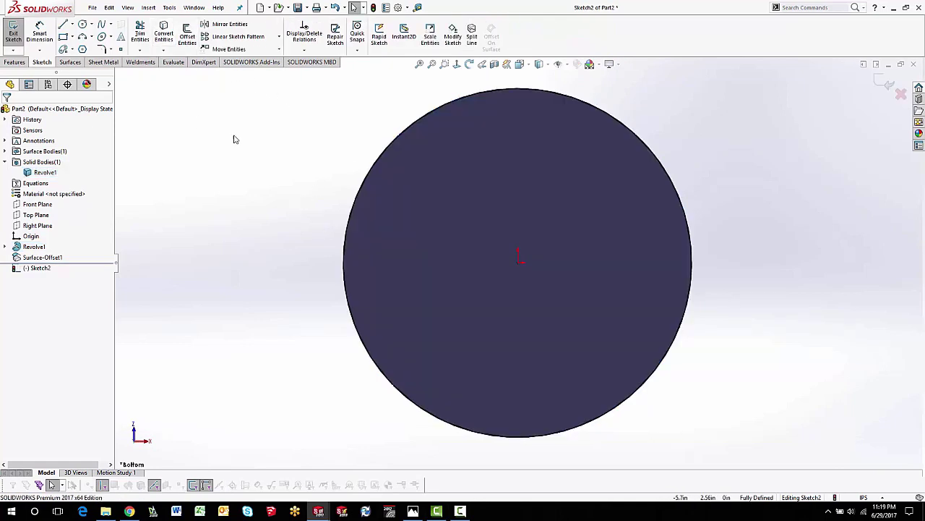
# Step: Hide the revolved solid body, leaving only the conical surface and the base circle sketch on display
pyautogui.moveTo(533, 192); pyautogui.dragTo(442, 213, button='middle')
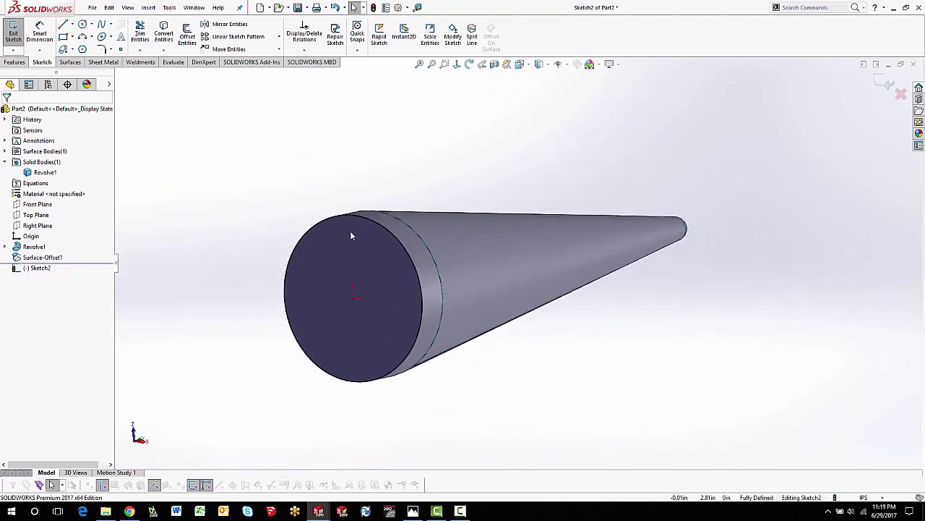
pyautogui.click(43, 172)
pyautogui.click(48, 156)
pyautogui.moveTo(260, 200); pyautogui.dragTo(293, 221, button='middle')
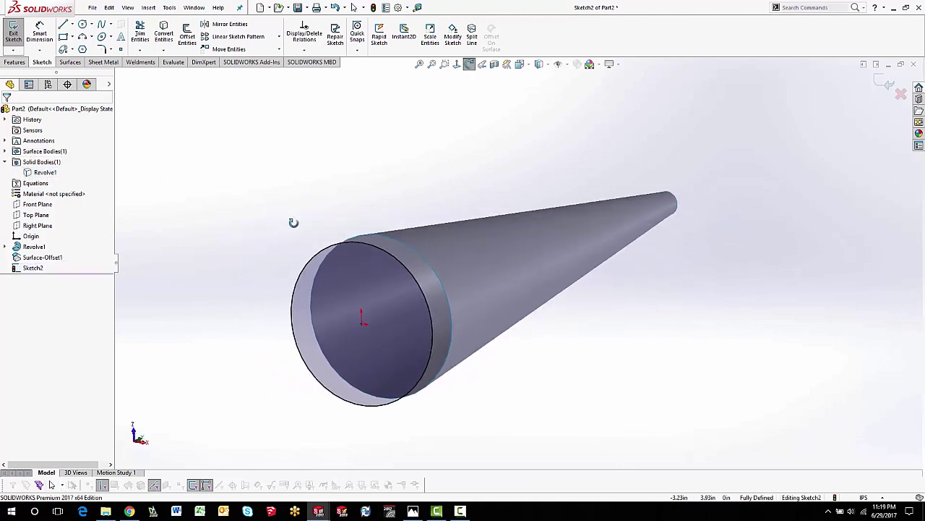
# Step: Start a Helix/Spiral curve from the base circle with the Height and Pitch definition and variable pitch
pyautogui.click(148, 8)
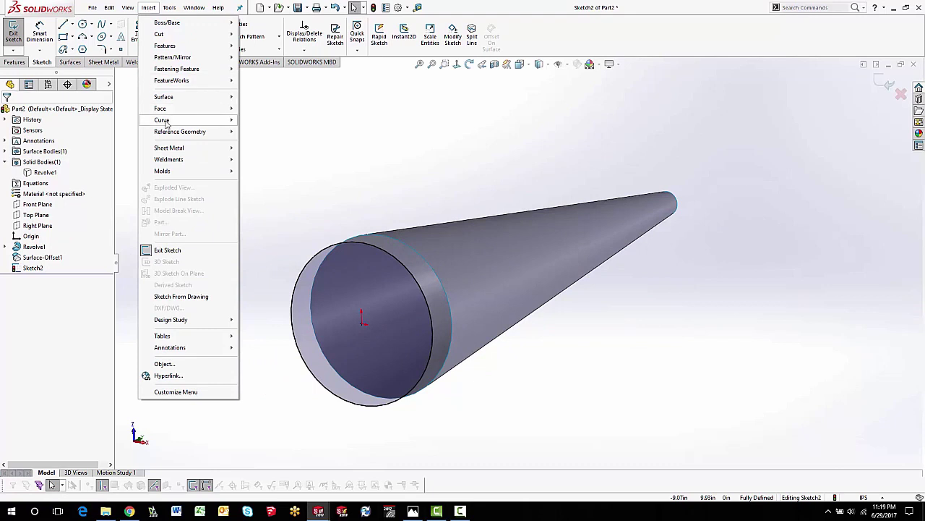
pyautogui.moveTo(207, 120)
pyautogui.click(263, 185)
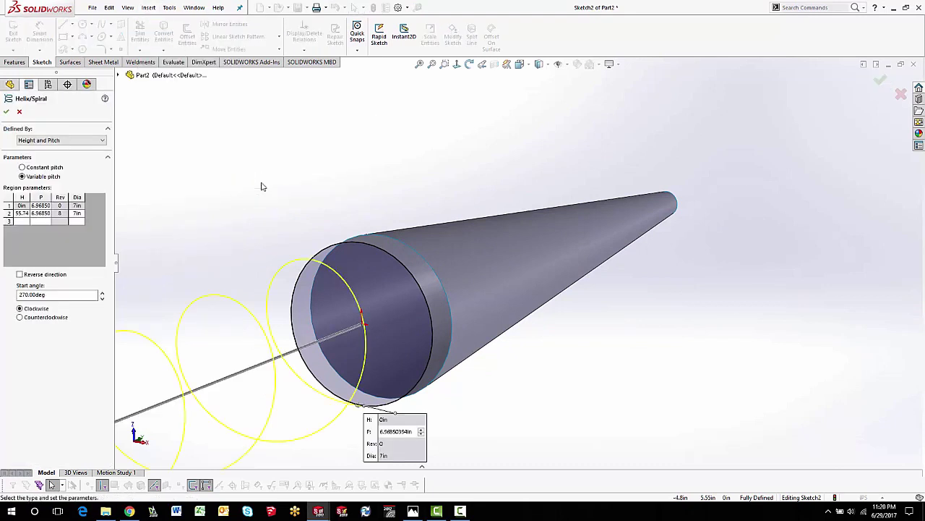
pyautogui.moveTo(316, 211); pyautogui.dragTo(284, 215, button='middle')
pyautogui.click(61, 140)
pyautogui.click(3, 150)
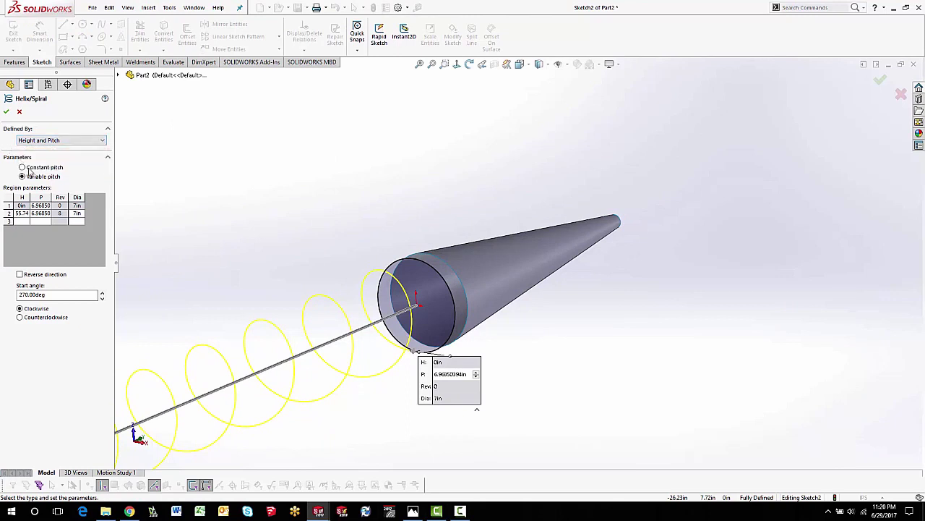
# Step: Preview the helix with constant pitch and switch it back to variable pitch
pyautogui.click(22, 167)
pyautogui.moveTo(284, 211); pyautogui.dragTo(337, 247, button='middle')
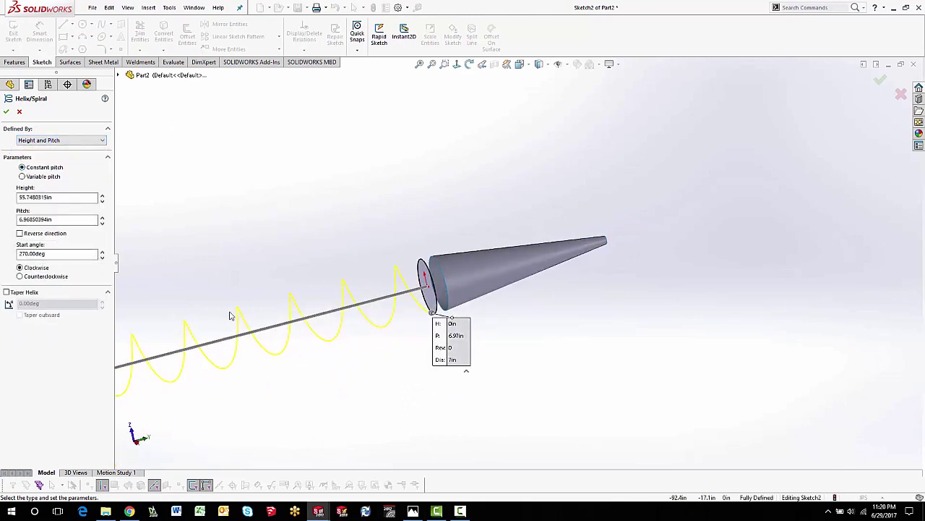
pyautogui.click(23, 177)
# Step: Preview the Spiral and the Pitch and Revolution definitions, and return the curve to Height and Pitch
pyautogui.click(99, 139)
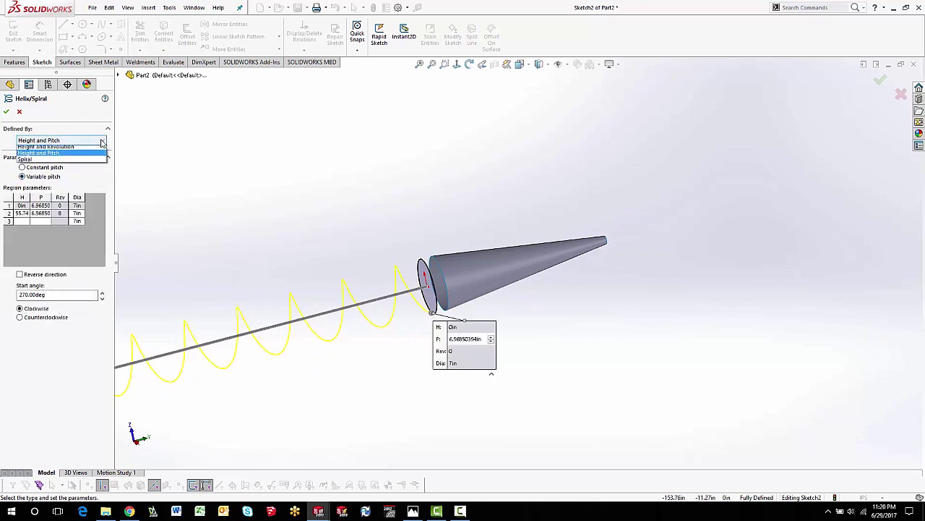
pyautogui.click(41, 169)
pyautogui.moveTo(347, 223); pyautogui.dragTo(256, 180, button='middle')
pyautogui.click(101, 140)
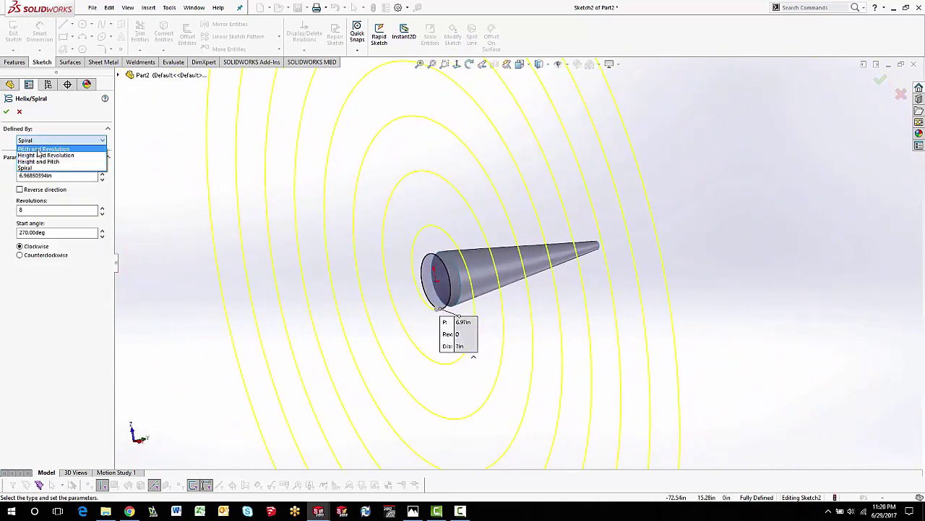
pyautogui.click(29, 168)
pyautogui.click(33, 142)
pyautogui.click(32, 149)
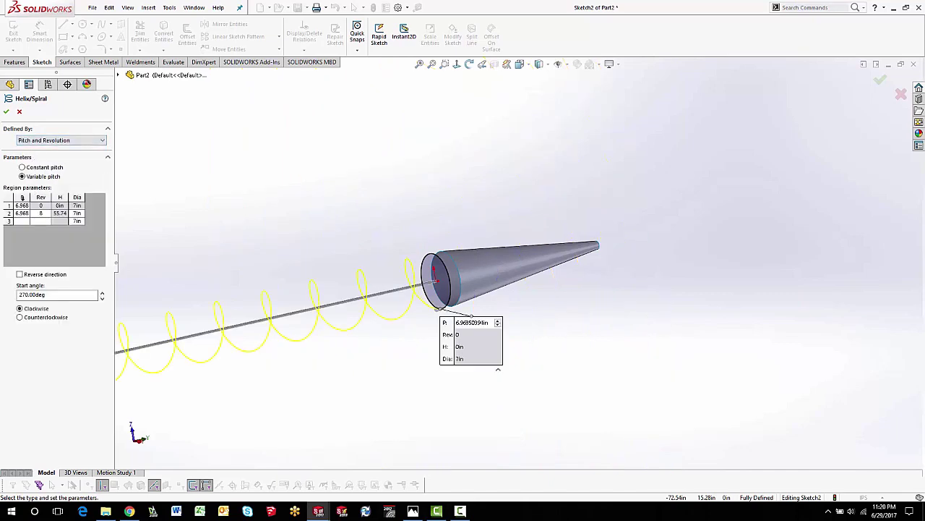
pyautogui.click(40, 143)
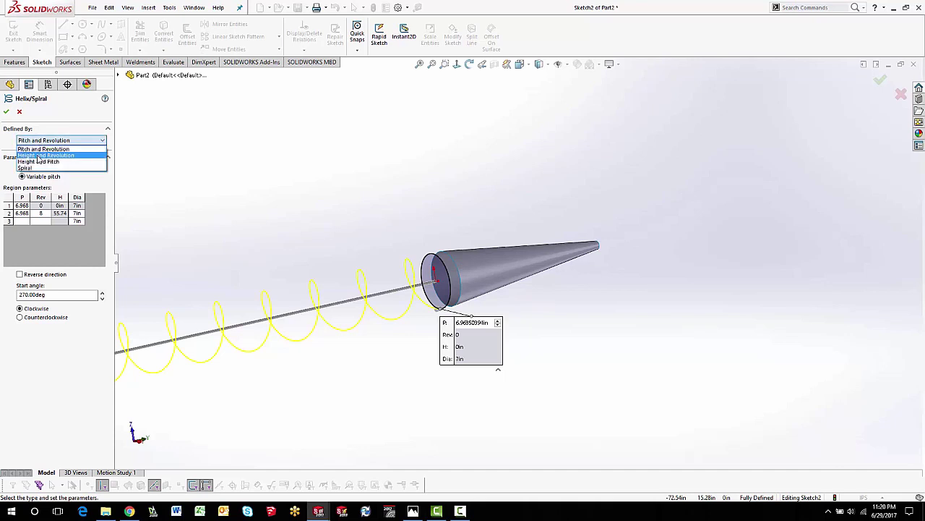
pyautogui.click(40, 160)
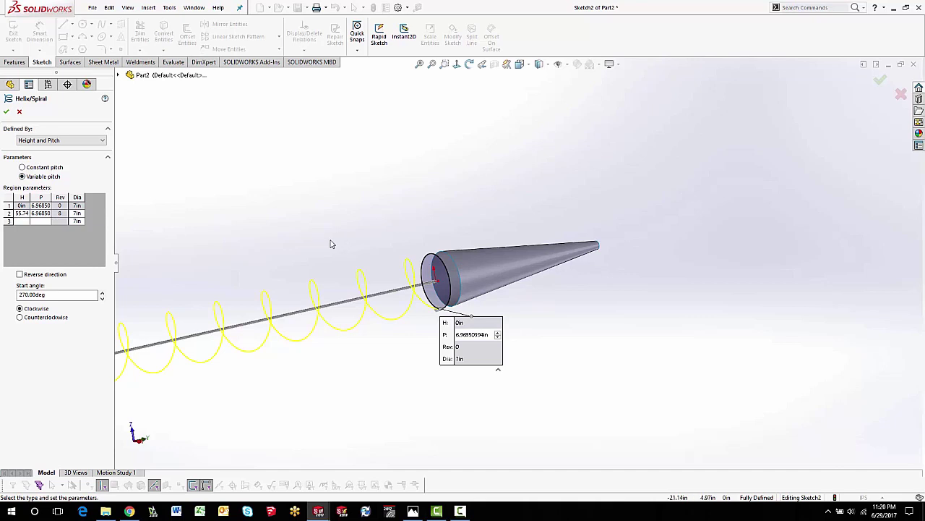
# Step: Reverse the helix direction so it runs along the cone, and set the second region's height to 24 in
pyautogui.click(19, 274)
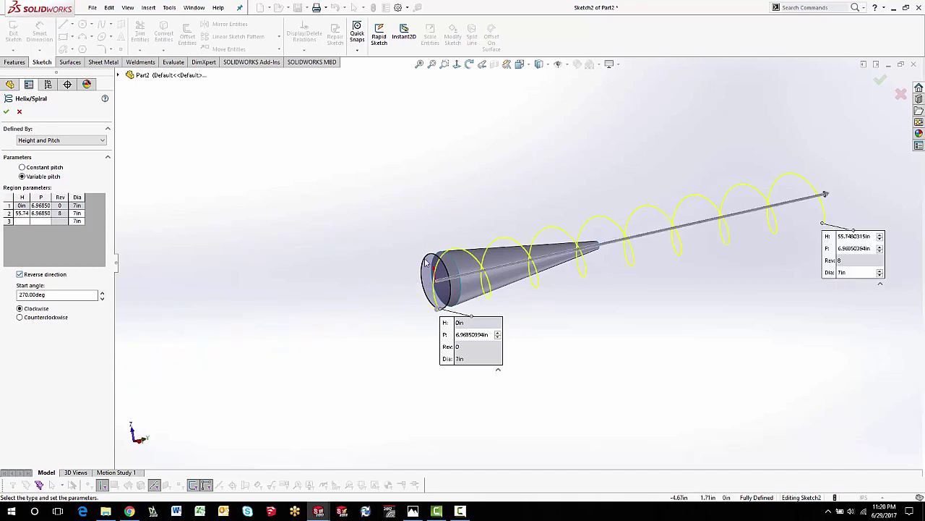
pyautogui.moveTo(436, 211); pyautogui.dragTo(467, 216, button='middle')
pyautogui.doubleClick(27, 295)
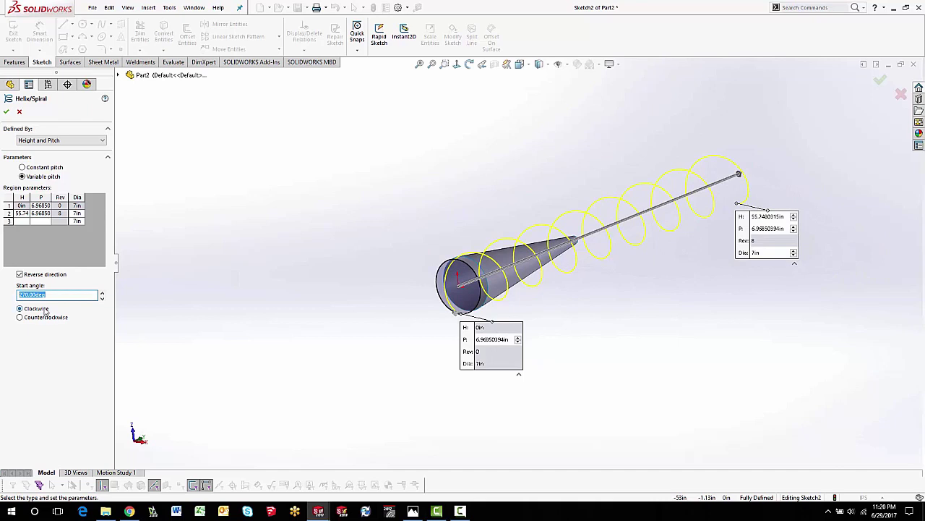
pyautogui.click(25, 214)
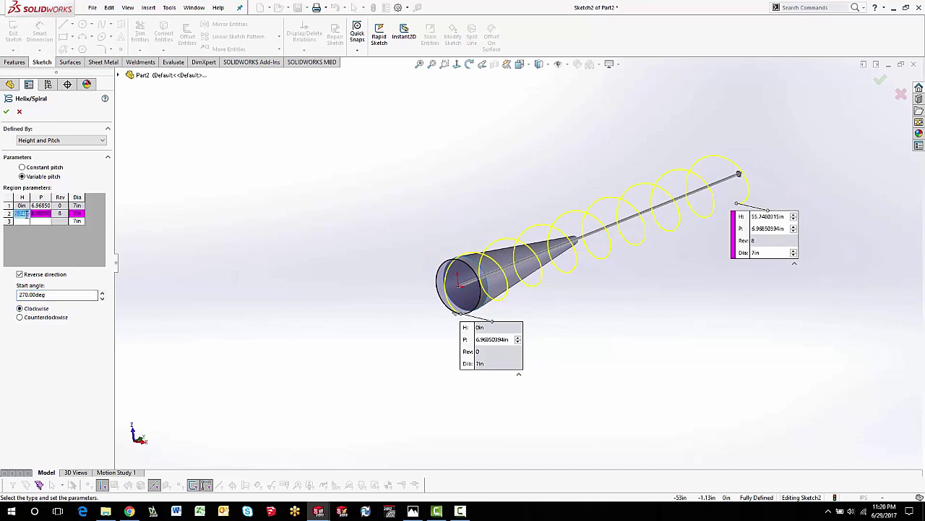
pyautogui.press('Tab')
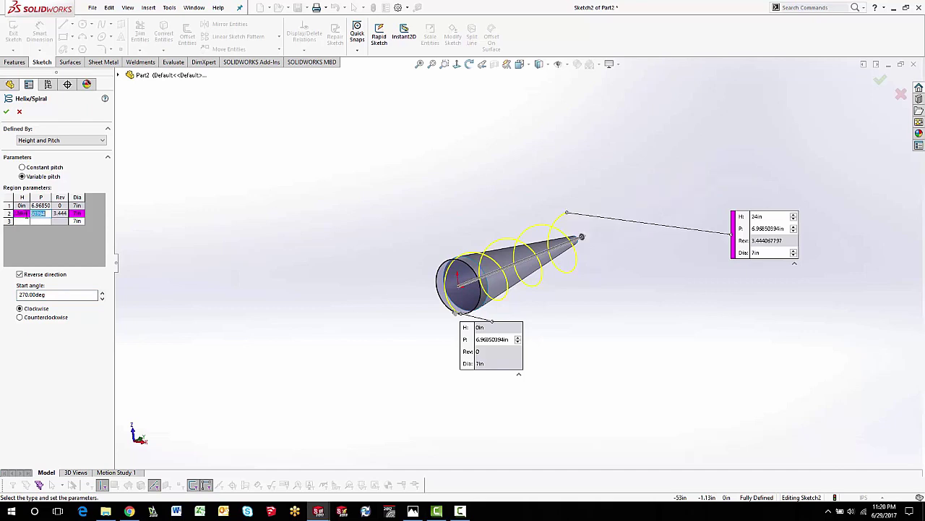
pyautogui.scroll(-5, 463, 231)
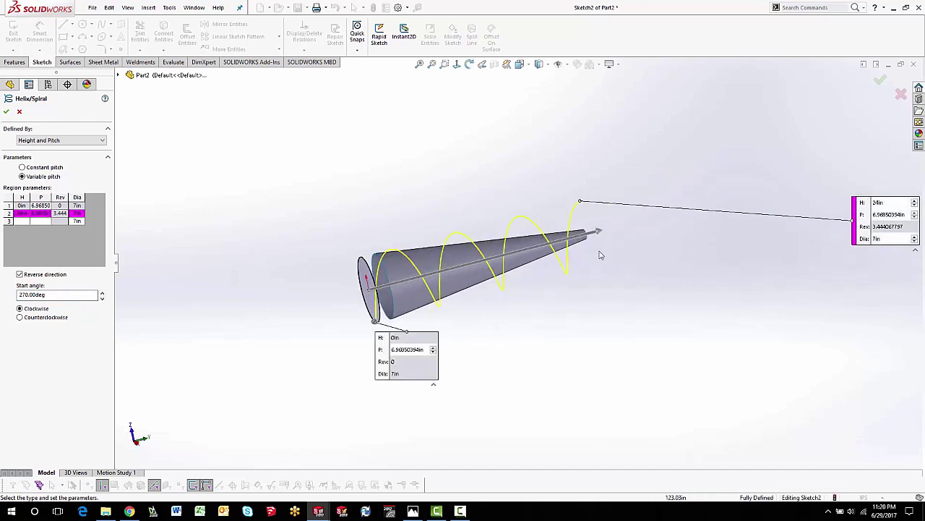
# Step: Set the helix pitch to 4 in for the first region at the cone's base
pyautogui.scroll(-3, 376, 214)
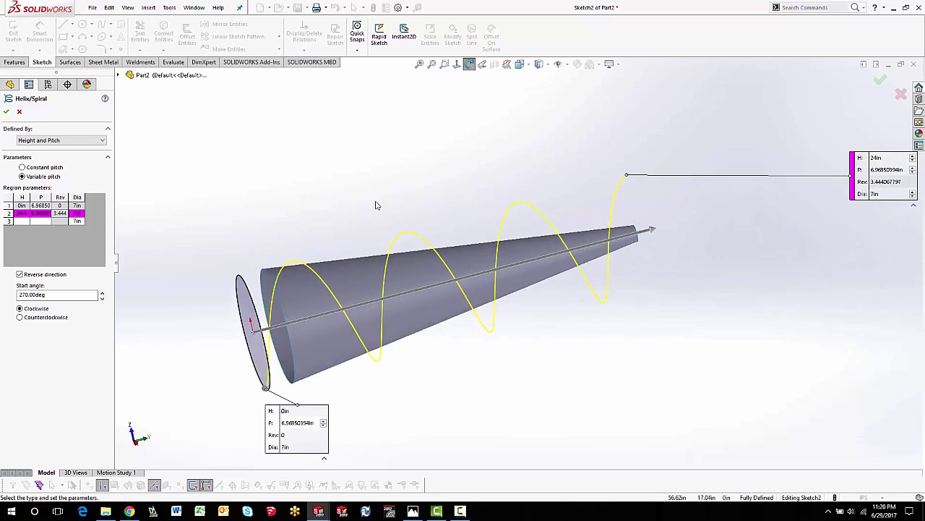
pyautogui.click(41, 205)
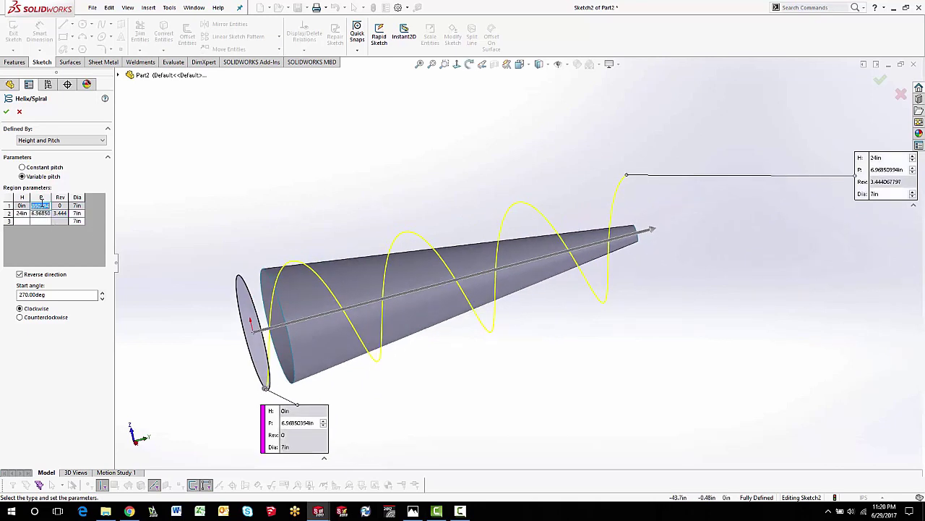
pyautogui.write('4')
pyautogui.press('Return')
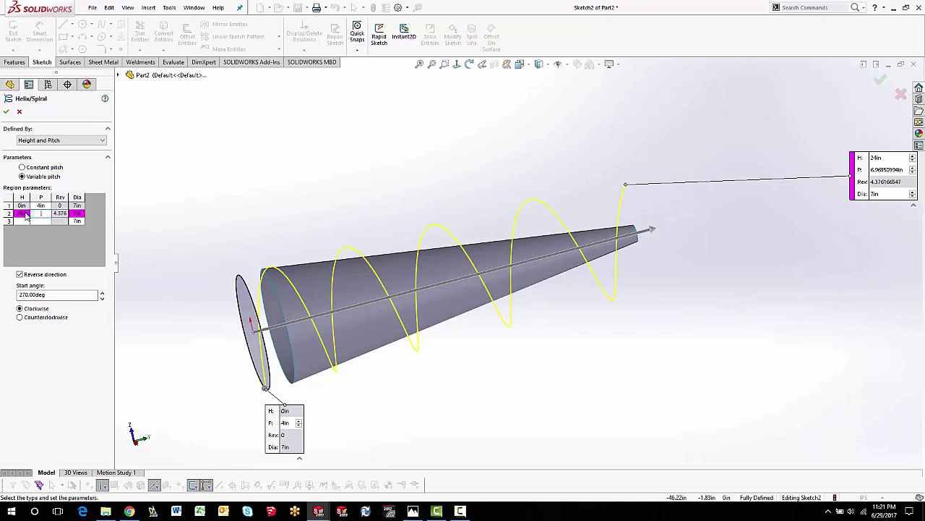
# Step: Try a 1 in pitch for the helix's second region at the 24 in height
pyautogui.write('1')
pyautogui.press('Return')
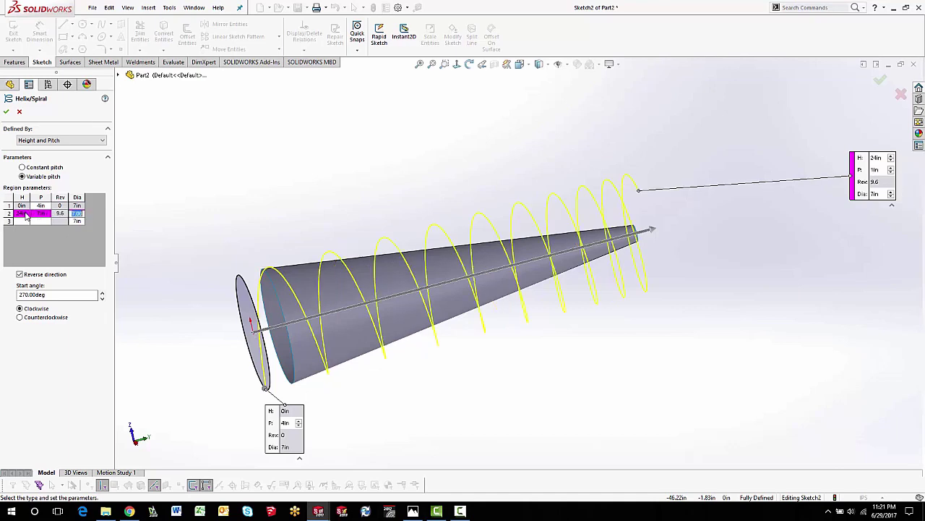
pyautogui.moveTo(595, 188); pyautogui.dragTo(601, 182, button='middle')
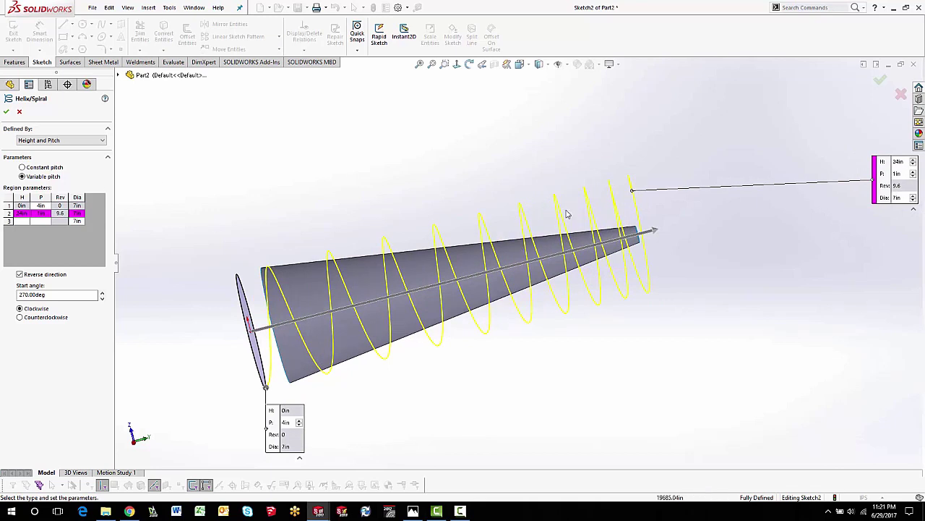
# Step: Set the second region's pitch to 0.5 in and create the variable-pitch helix
pyautogui.doubleClick(41, 214)
pyautogui.write('0.5')
pyautogui.press('Tab')
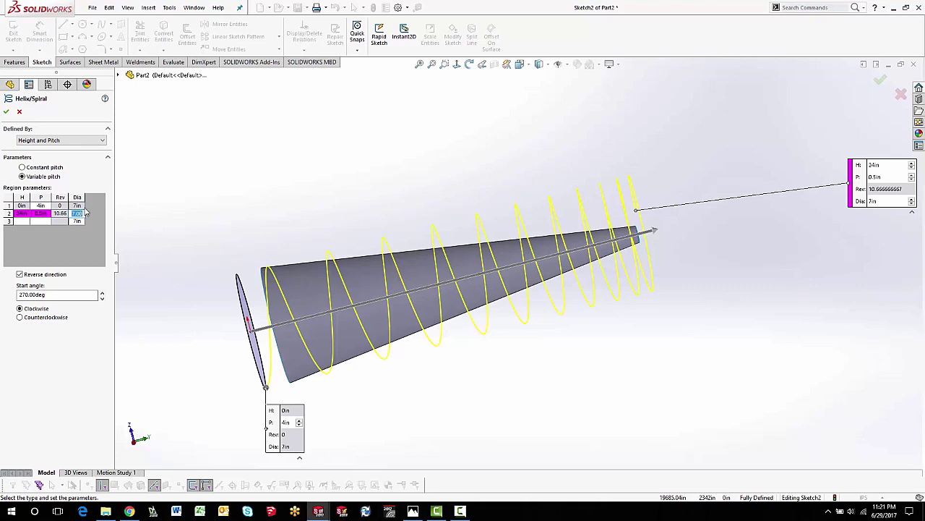
pyautogui.click(8, 113)
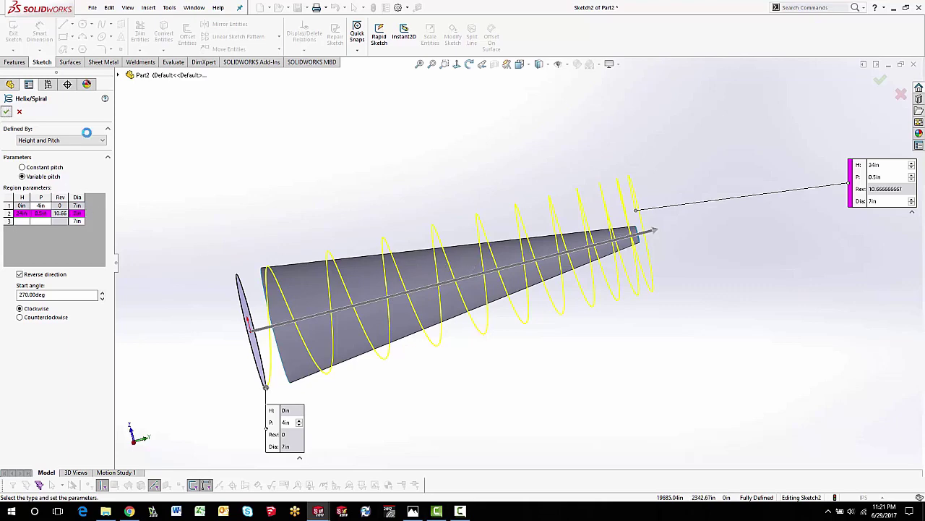
pyautogui.moveTo(358, 208); pyautogui.dragTo(370, 233, button='middle')
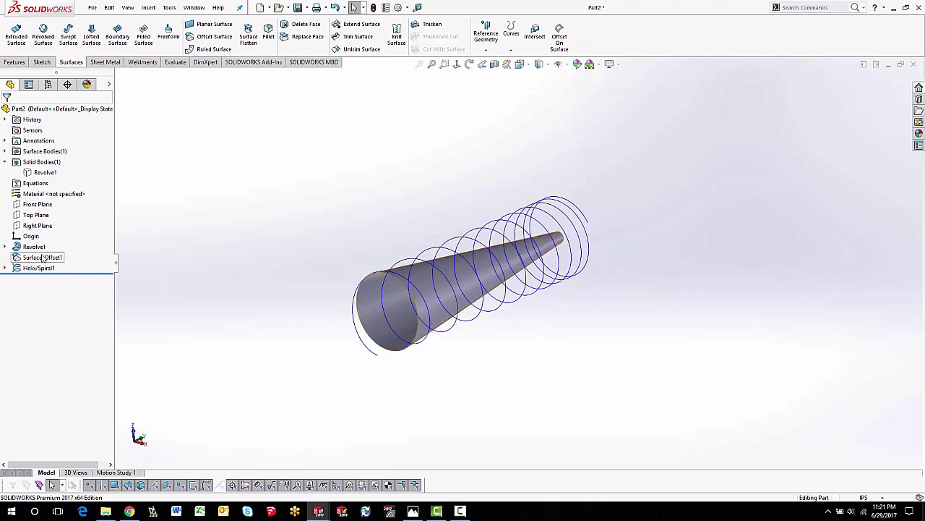
# Step: Start a new sketch on the Right Plane, which passes through the cone's axis
pyautogui.click(35, 215)
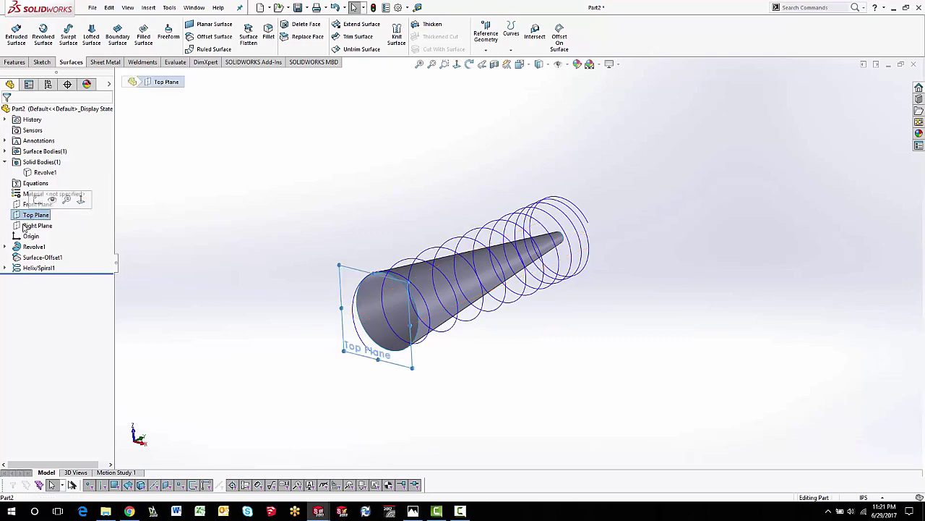
pyautogui.click(36, 226)
pyautogui.moveTo(252, 316); pyautogui.dragTo(380, 331, button='middle')
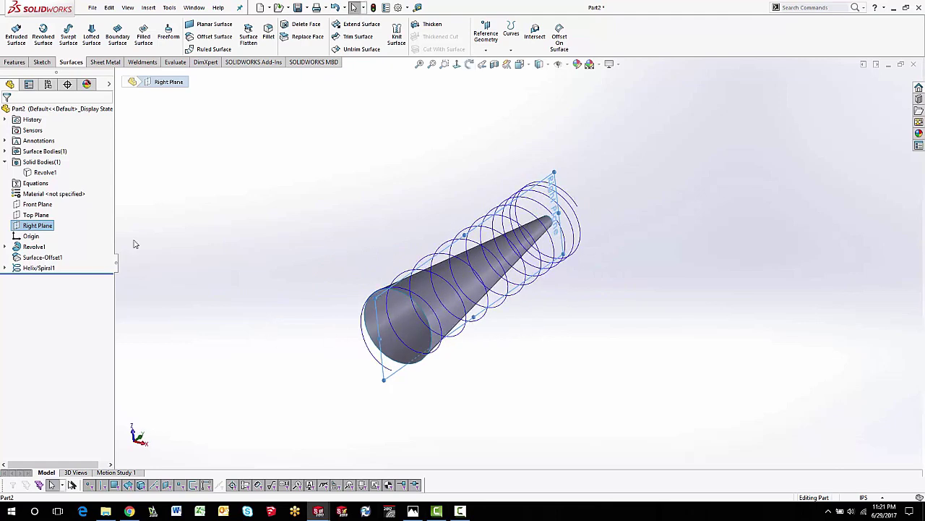
pyautogui.click(233, 227)
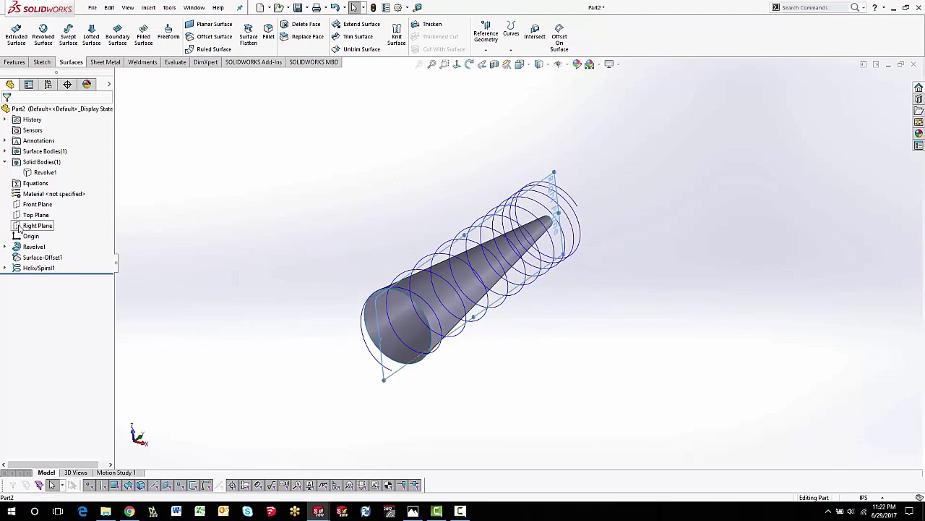
pyautogui.click(20, 228)
pyautogui.click(29, 210)
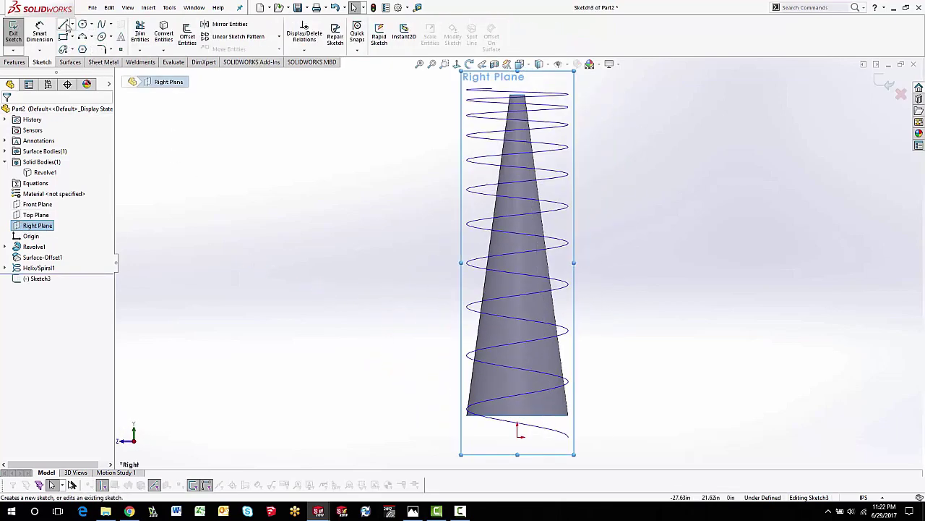
# Step: Sketch two end-to-end horizontal lines from the origin, about 0.6 in and 5.1 in long, reaching past the helix's start point
pyautogui.click(64, 24)
pyautogui.scroll(-3, 583, 458)
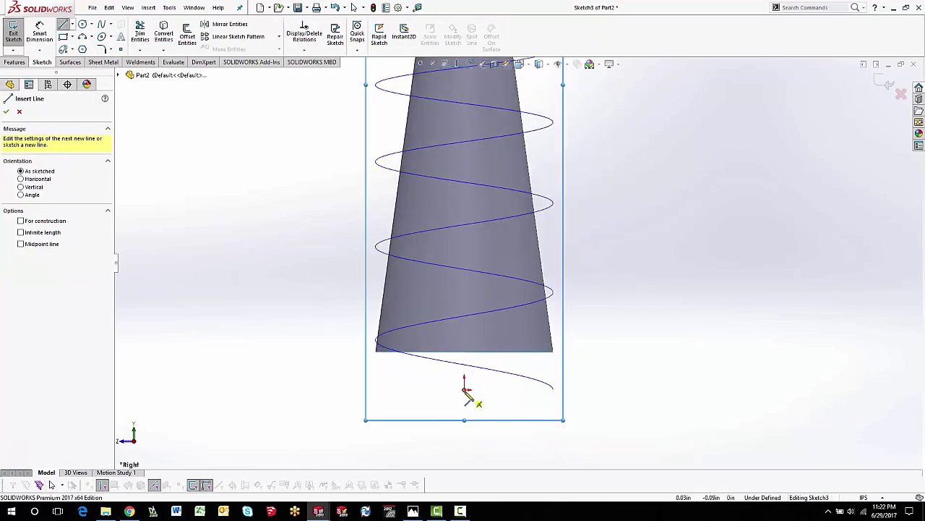
pyautogui.click(465, 390)
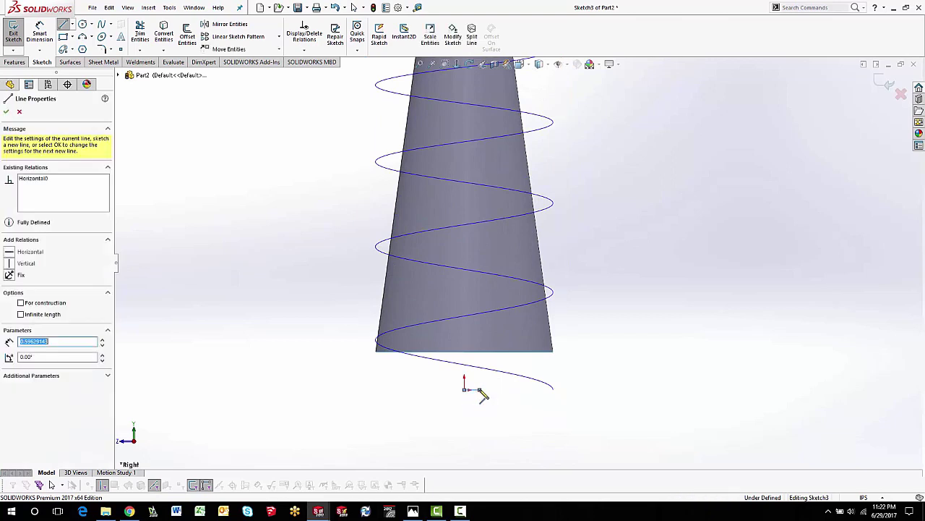
pyautogui.doubleClick(607, 391)
pyautogui.rightClick(601, 328)
pyautogui.click(619, 333)
pyautogui.scroll(-2, 492, 372)
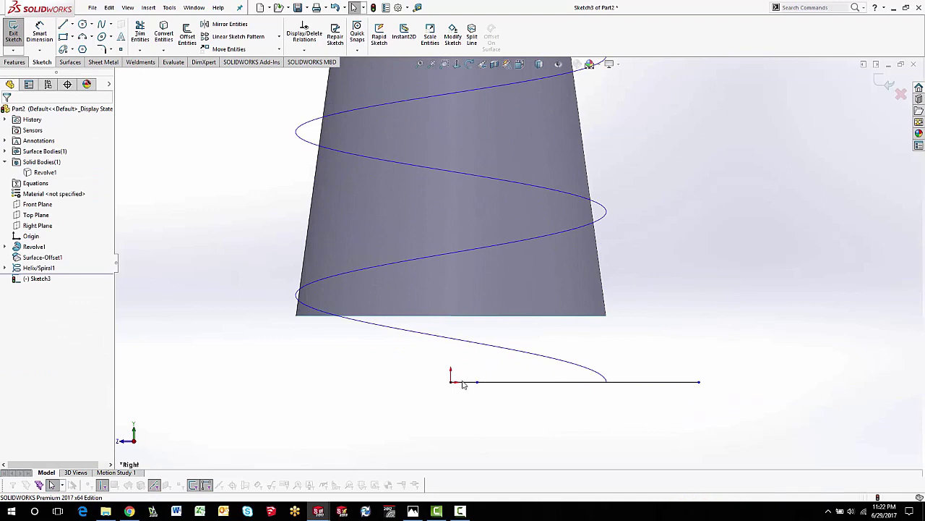
# Step: Convert the short line segment at the origin to construction geometry
pyautogui.click(463, 381)
pyautogui.click(450, 368)
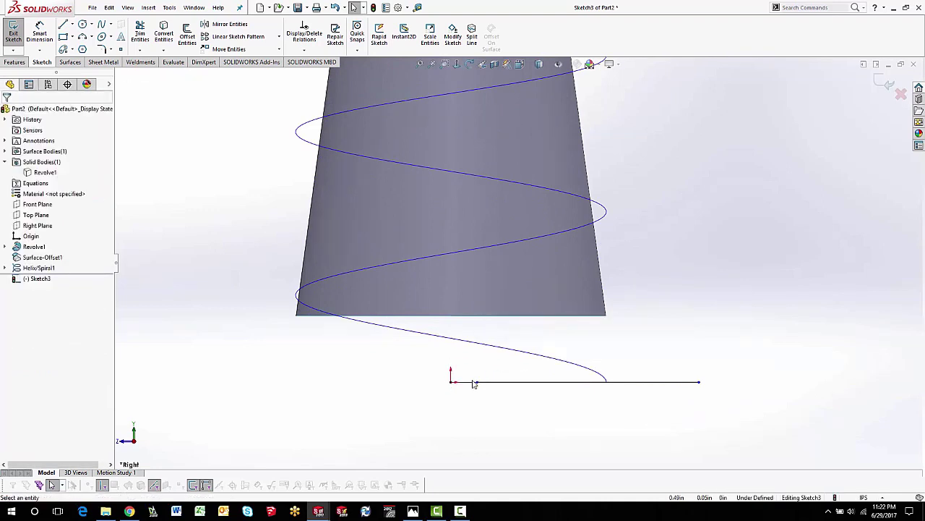
pyautogui.scroll(4, 473, 383)
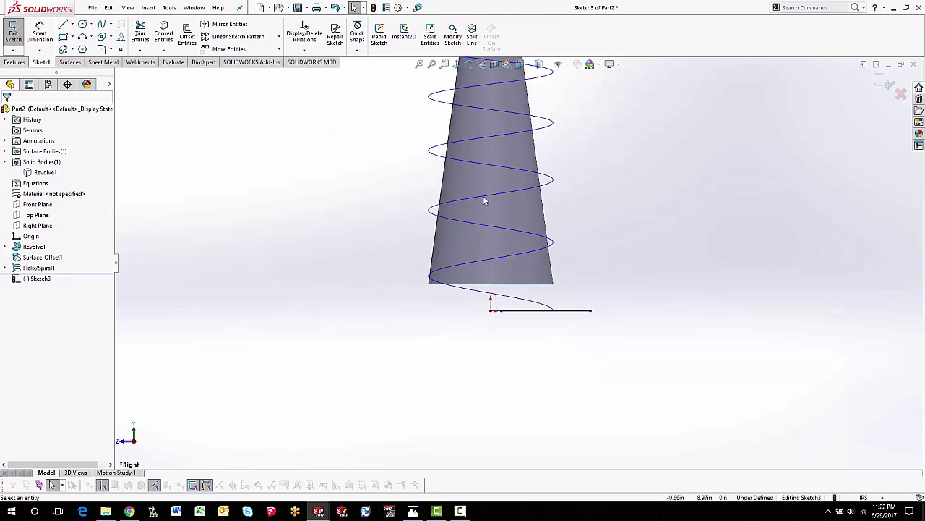
pyautogui.scroll(-1, 496, 308)
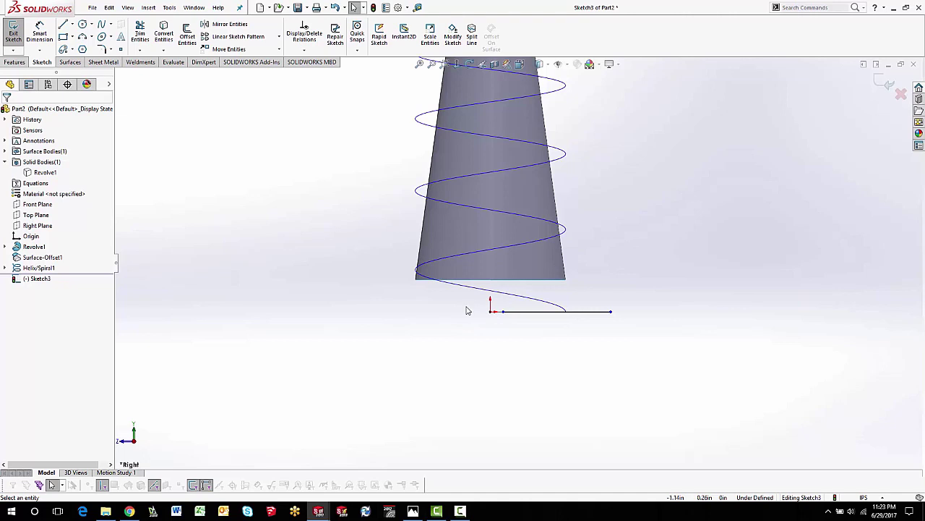
# Step: Dimension the short construction segment at the origin to 0.50 in
pyautogui.moveTo(352, 316); pyautogui.dragTo(350, 220, button='right')
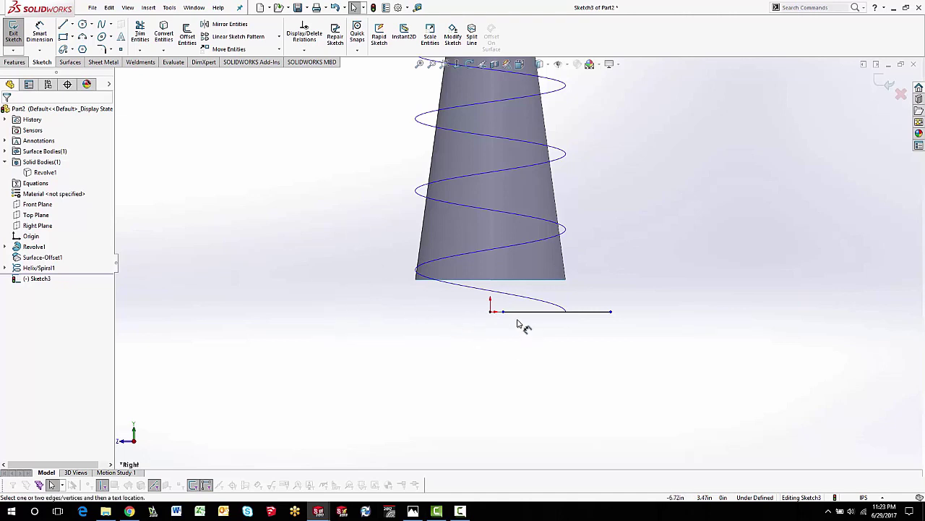
pyautogui.scroll(-1, 510, 310)
pyautogui.click(497, 306)
pyautogui.click(449, 334)
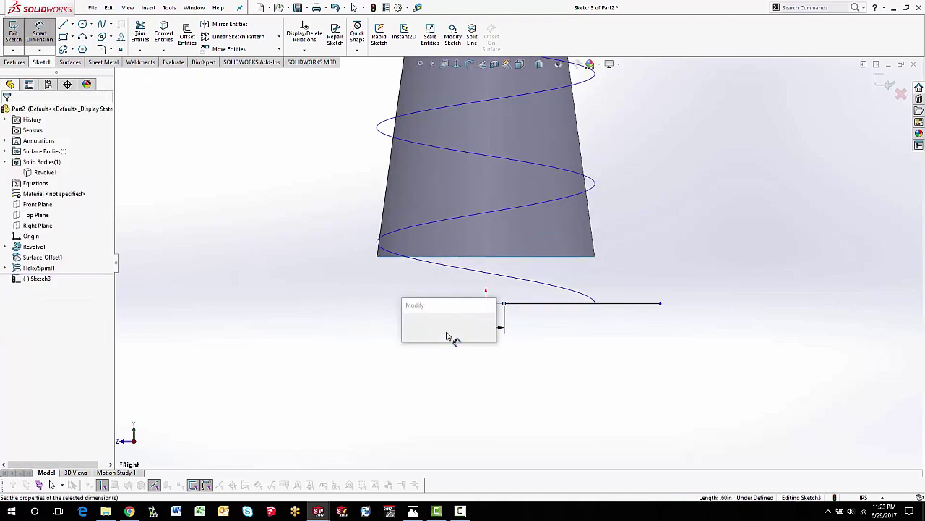
pyautogui.press('Return')
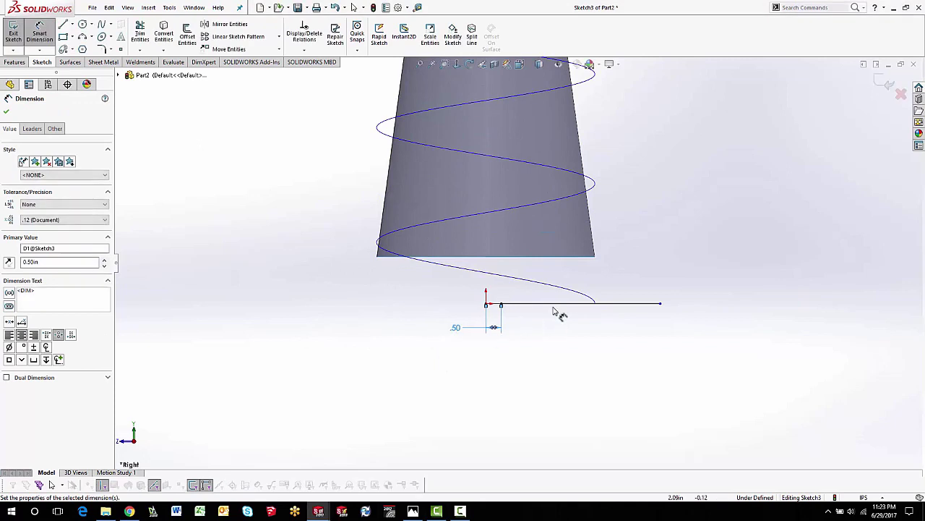
# Step: Dimension the longer profile line to 7 in and finish the sketch
pyautogui.click(555, 305)
pyautogui.click(574, 334)
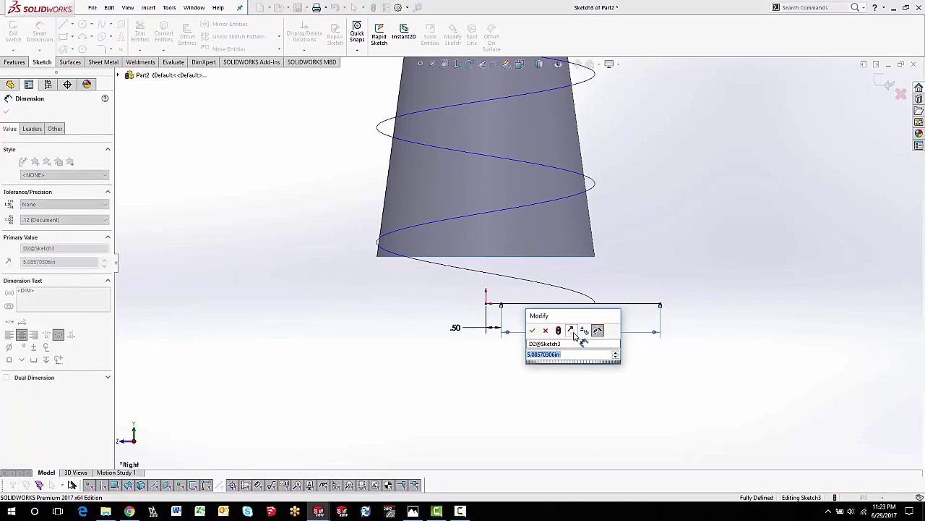
pyautogui.write('7')
pyautogui.press('Return')
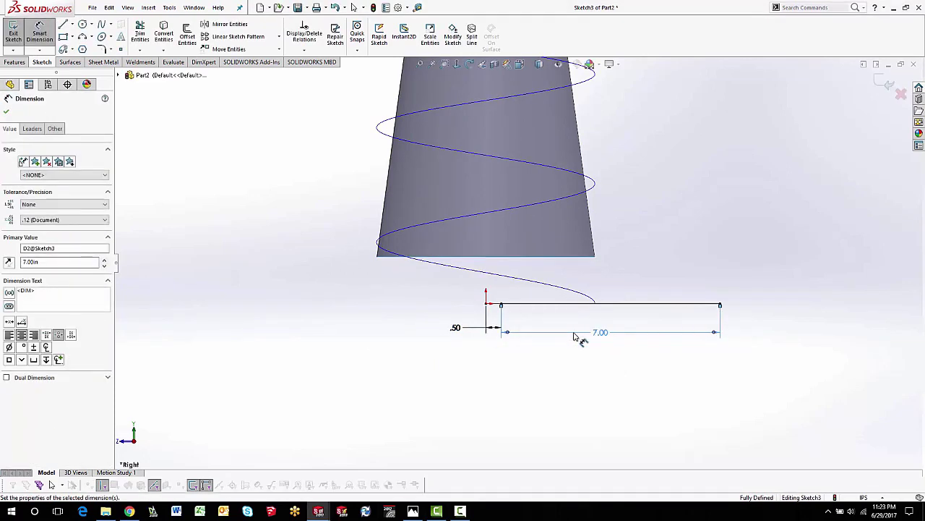
pyautogui.rightClick(656, 240)
pyautogui.click(679, 264)
pyautogui.scroll(5, 506, 246)
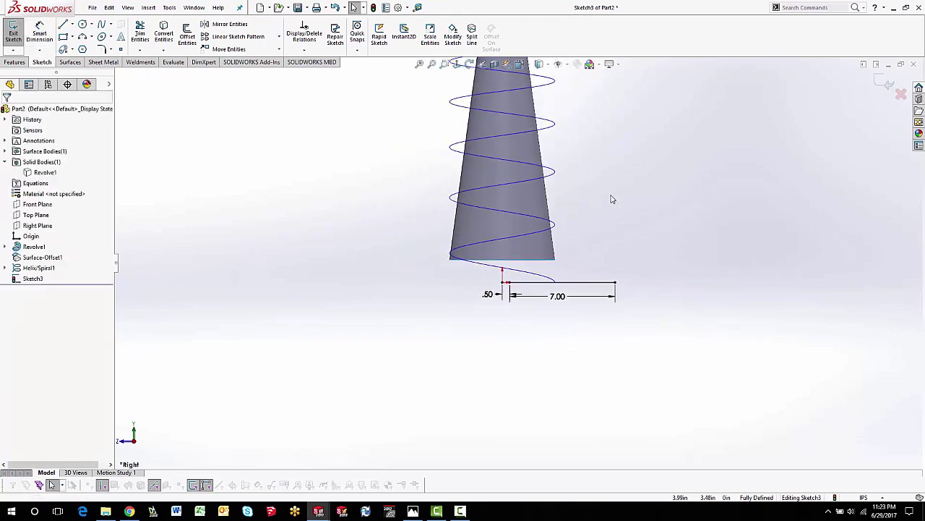
pyautogui.moveTo(484, 233)
pyautogui.mouseDown(button='middle')
pyautogui.moveTo(499, 252)
pyautogui.moveTo(511, 241)
pyautogui.moveTo(506, 263)
pyautogui.moveTo(379, 265)
pyautogui.mouseUp(button='middle')
pyautogui.hotkey('ctrl', 'b')
pyautogui.click(342, 238)
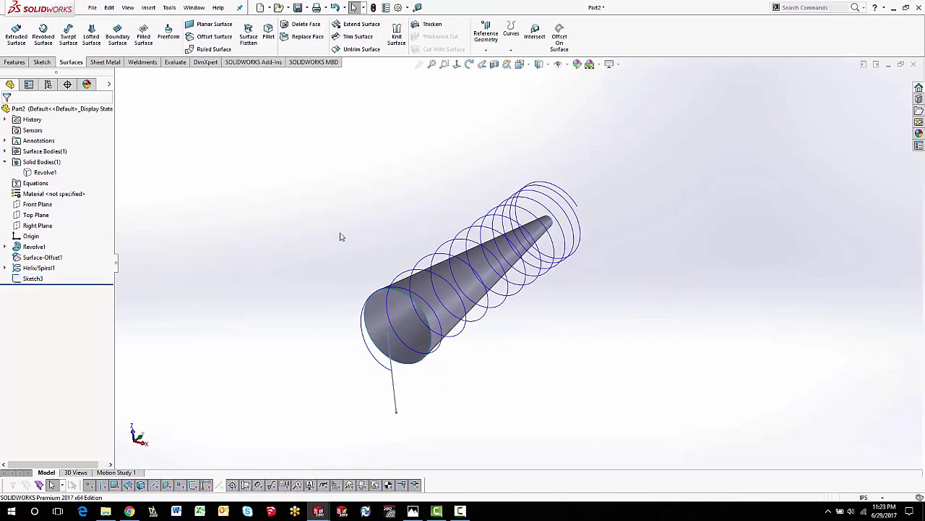
# Step: Create a swept surface using the line sketch as the profile and the helix as the path
pyautogui.click(69, 38)
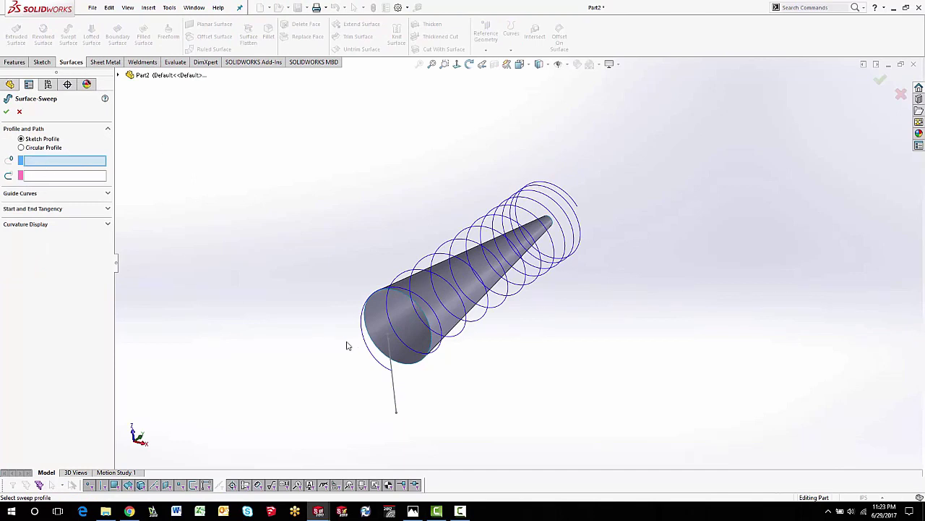
pyautogui.click(394, 393)
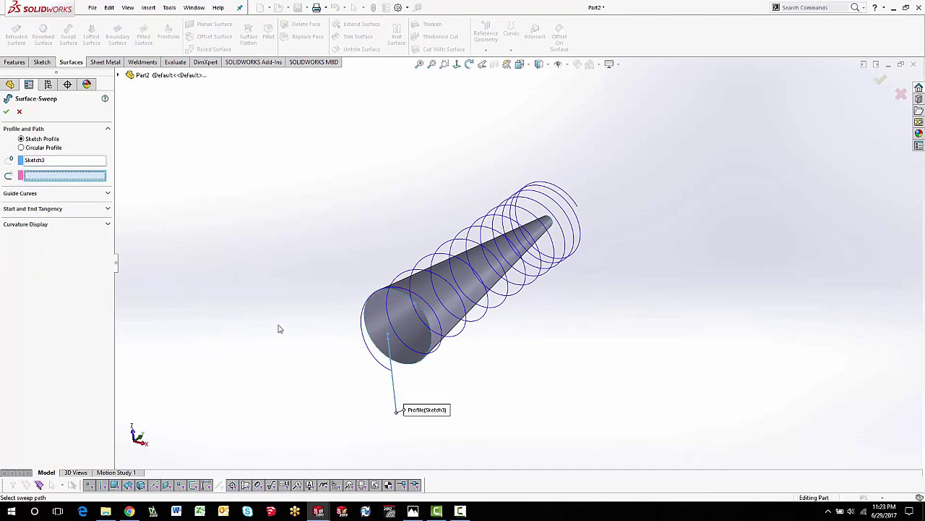
pyautogui.click(375, 360)
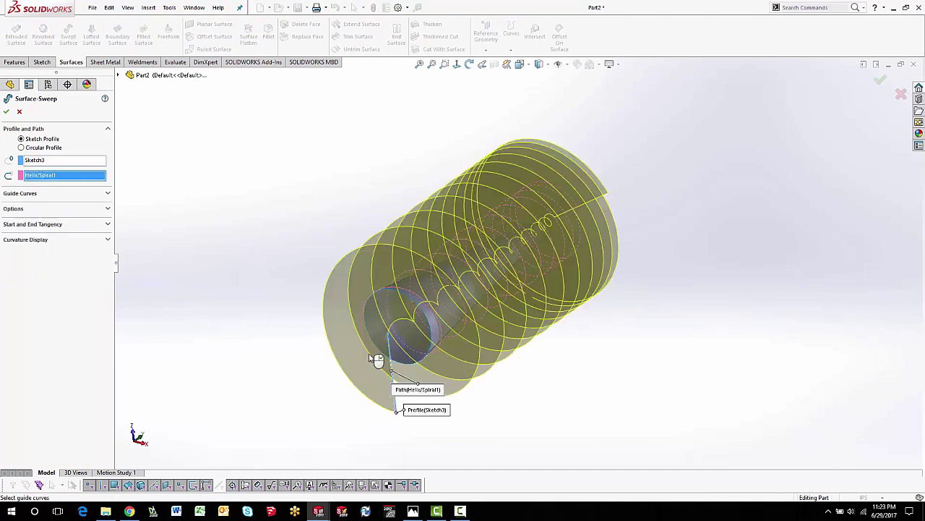
pyautogui.moveTo(325, 265); pyautogui.dragTo(251, 217, button='middle')
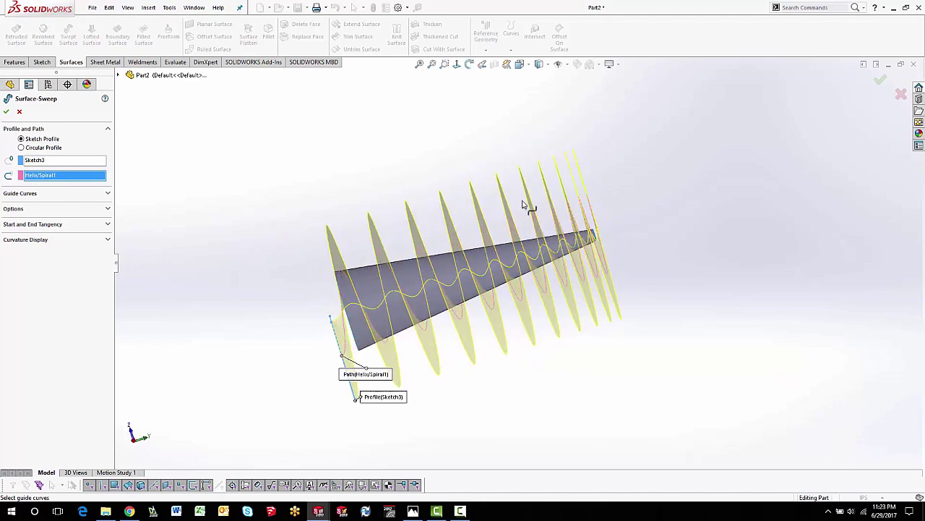
pyautogui.click(6, 112)
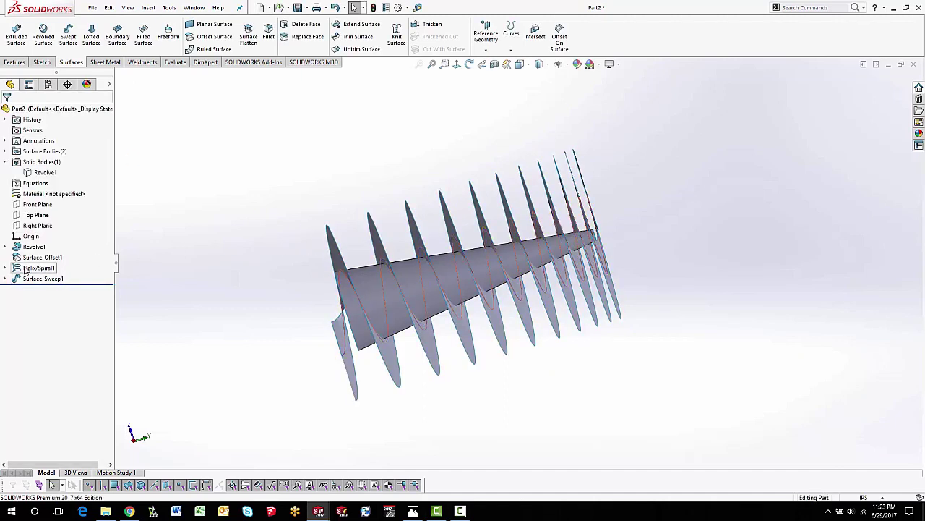
# Step: Hide the helix curve and inspect the swept surface winding around the cone
pyautogui.click(36, 268)
pyautogui.press('Escape')
pyautogui.moveTo(299, 262)
pyautogui.mouseDown(button='middle')
pyautogui.moveTo(301, 250)
pyautogui.moveTo(356, 290)
pyautogui.moveTo(343, 347)
pyautogui.moveTo(402, 340)
pyautogui.mouseUp(button='middle')
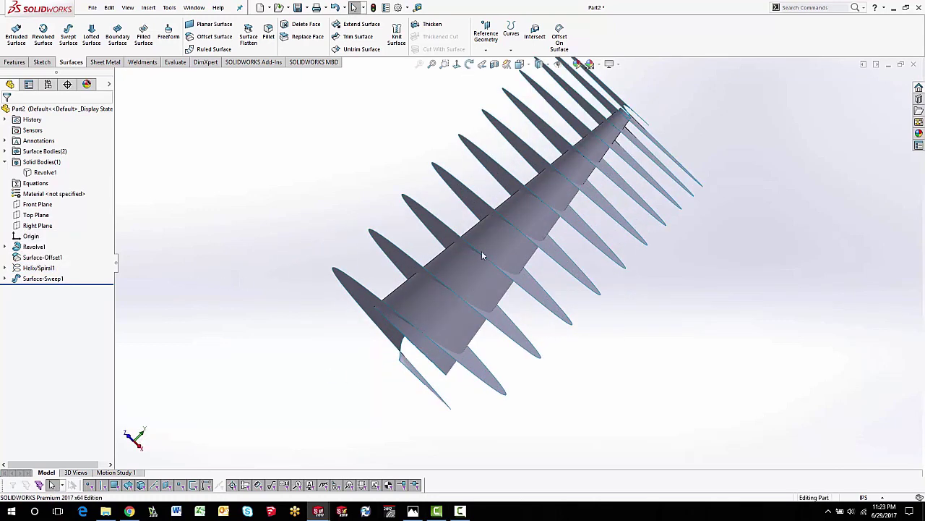
pyautogui.moveTo(611, 144); pyautogui.dragTo(513, 323, button='middle')
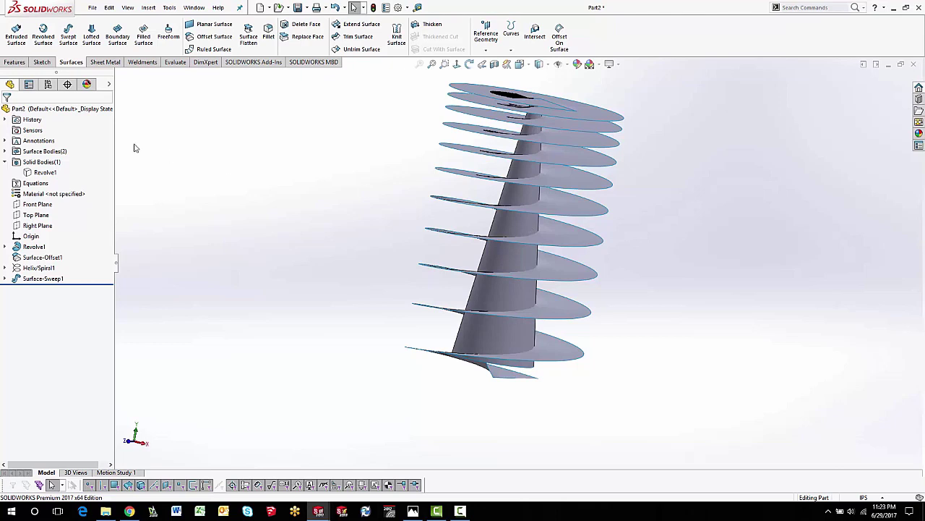
# Step: Create a 3D sketch and generate the intersection curve between the cone's face and the swept surface
pyautogui.click(42, 62)
pyautogui.click(13, 50)
pyautogui.click(29, 73)
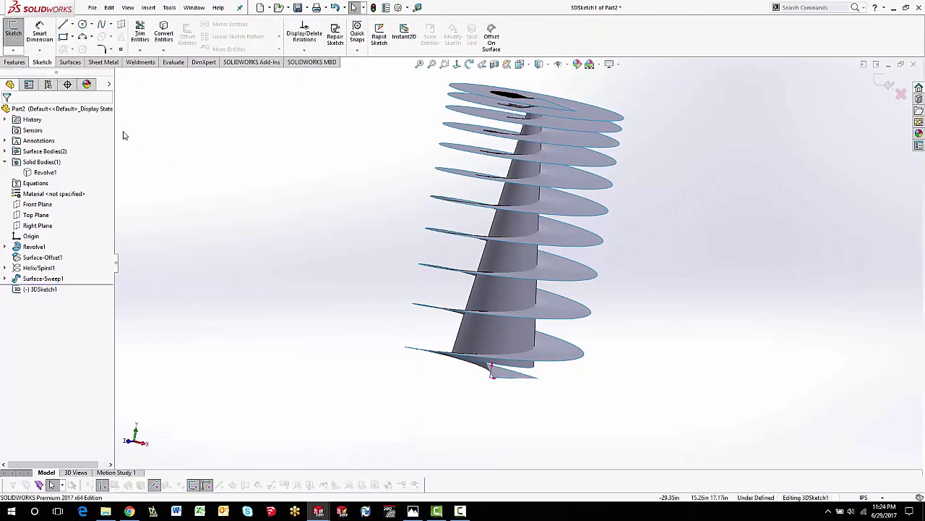
pyautogui.click(164, 50)
pyautogui.click(191, 73)
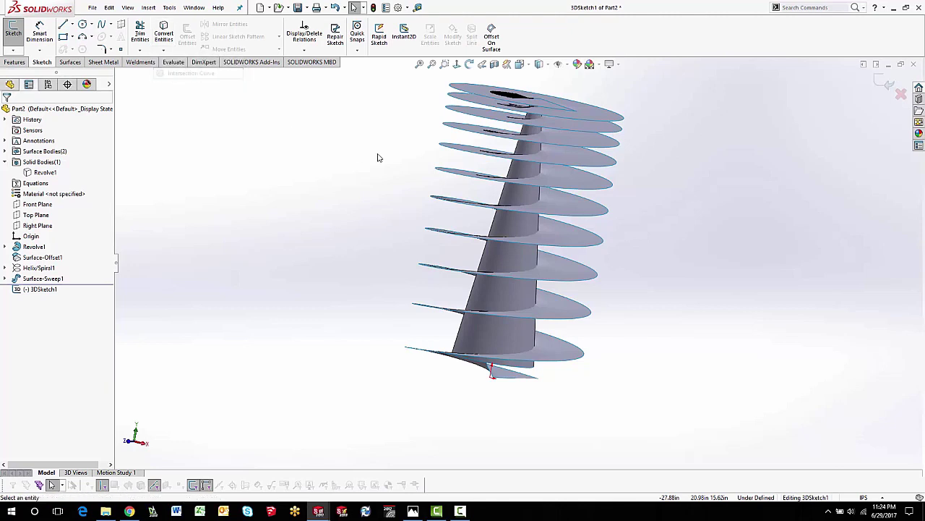
pyautogui.scroll(-4, 570, 248)
pyautogui.click(451, 204)
pyautogui.click(545, 179)
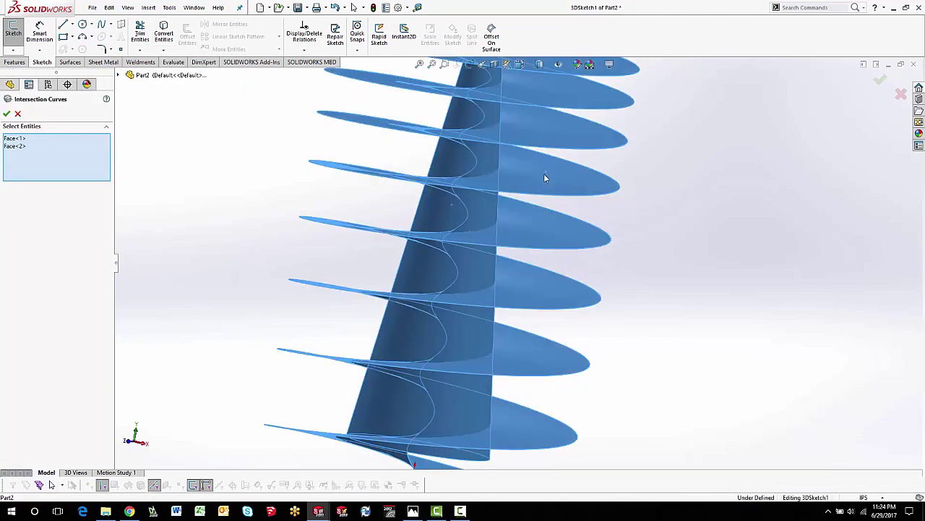
pyautogui.click(7, 114)
pyautogui.moveTo(229, 202); pyautogui.dragTo(420, 368, button='middle')
pyautogui.scroll(-2, 408, 385)
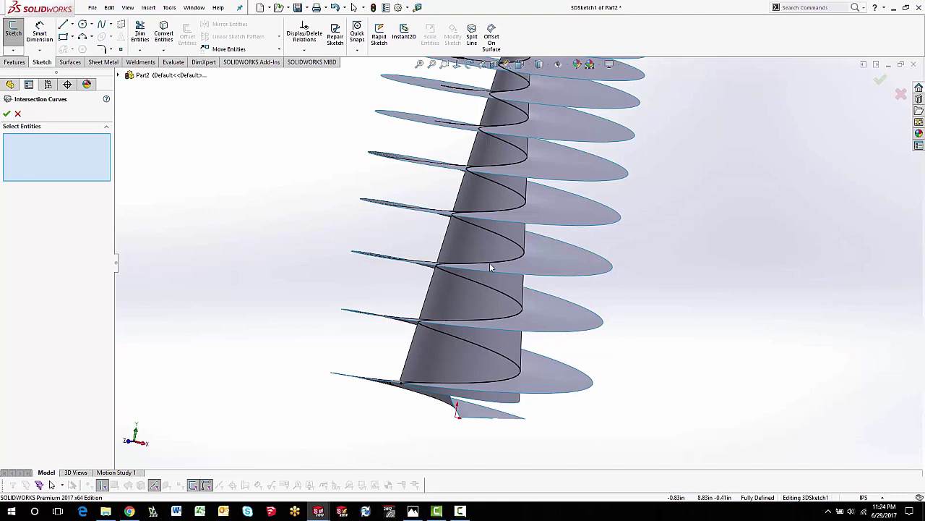
pyautogui.scroll(3, 529, 176)
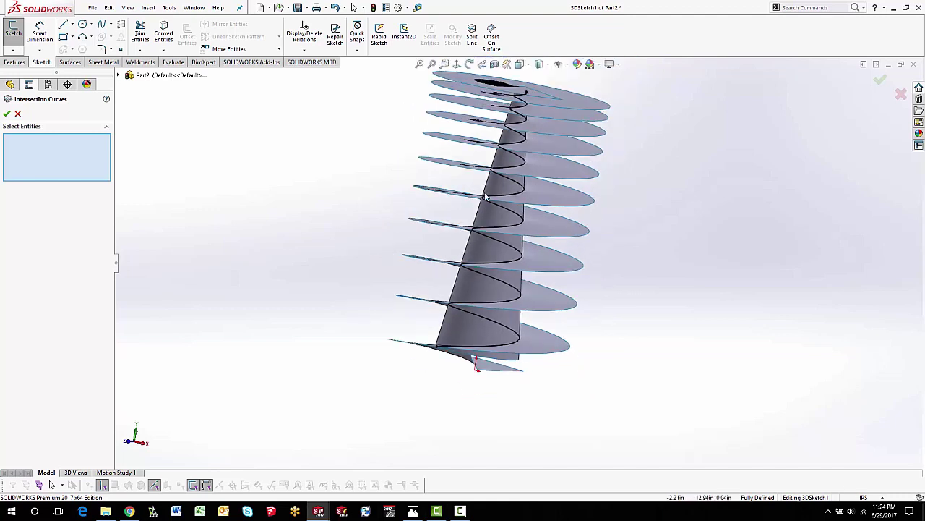
pyautogui.click(18, 114)
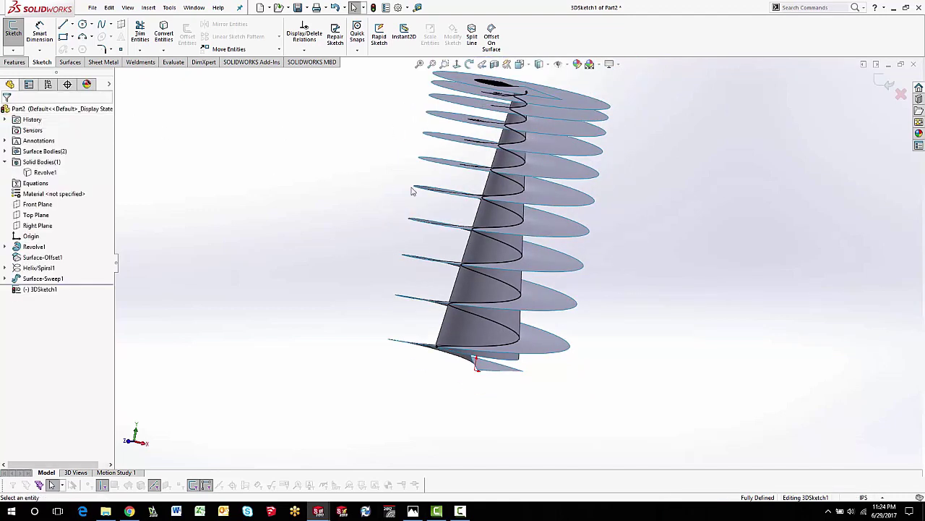
# Step: Inspect the intersection curve winding around the cone and finish the 3D sketch
pyautogui.scroll(-2, 551, 115)
pyautogui.moveTo(489, 128); pyautogui.dragTo(438, 265, button='middle')
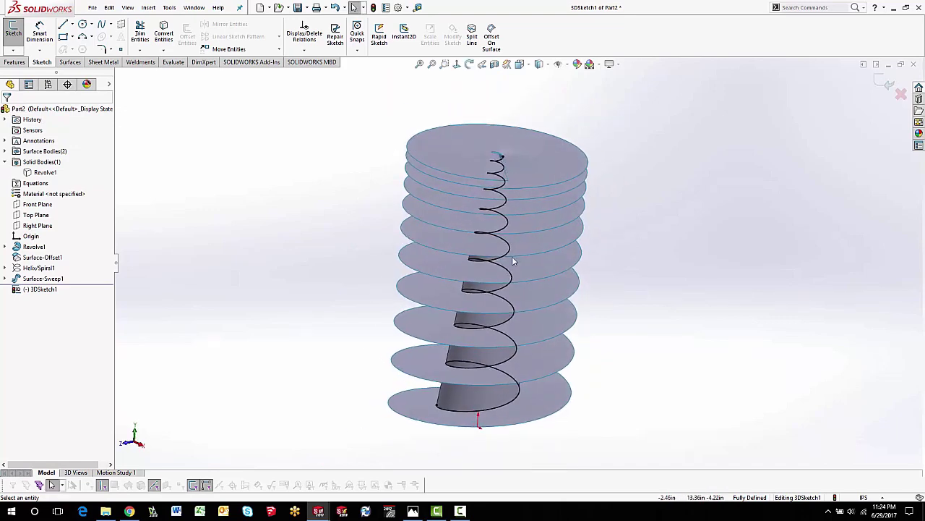
pyautogui.click(889, 84)
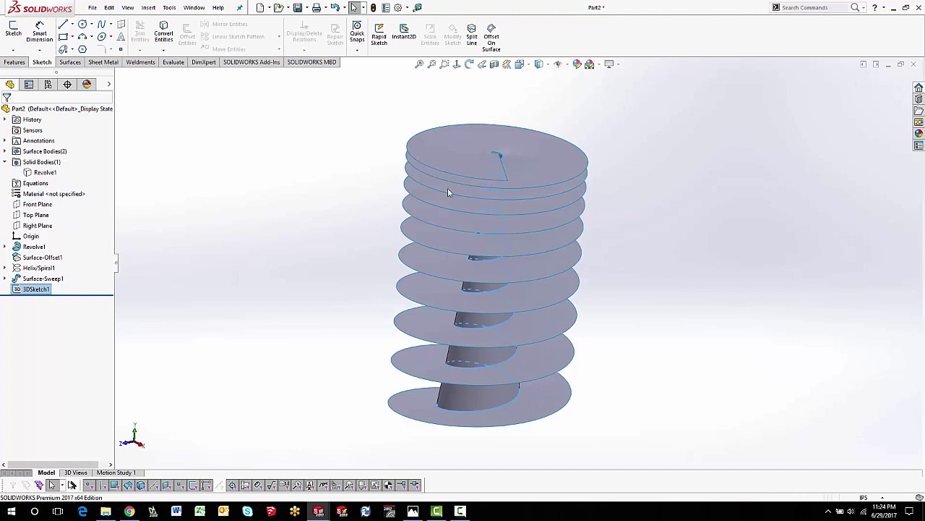
# Step: Hide the Surface-Offset1 and Surface-Sweep1 surface bodies
pyautogui.click(5, 151)
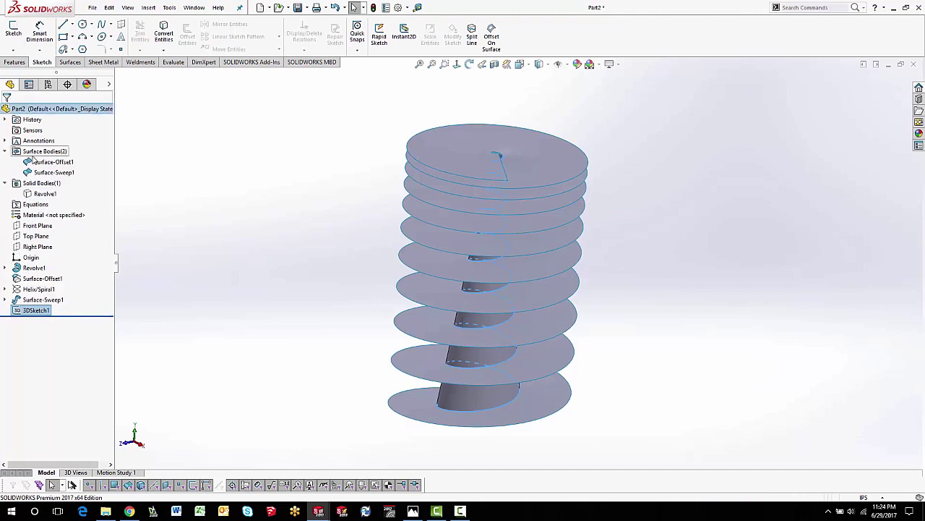
pyautogui.click(51, 163)
pyautogui.click(43, 144)
pyautogui.click(54, 172)
pyautogui.click(47, 154)
pyautogui.click(208, 201)
# Step: Reopen the 3D sketch and draw a line about 3.08 in long outward from the spiral's upper endpoint
pyautogui.click(35, 310)
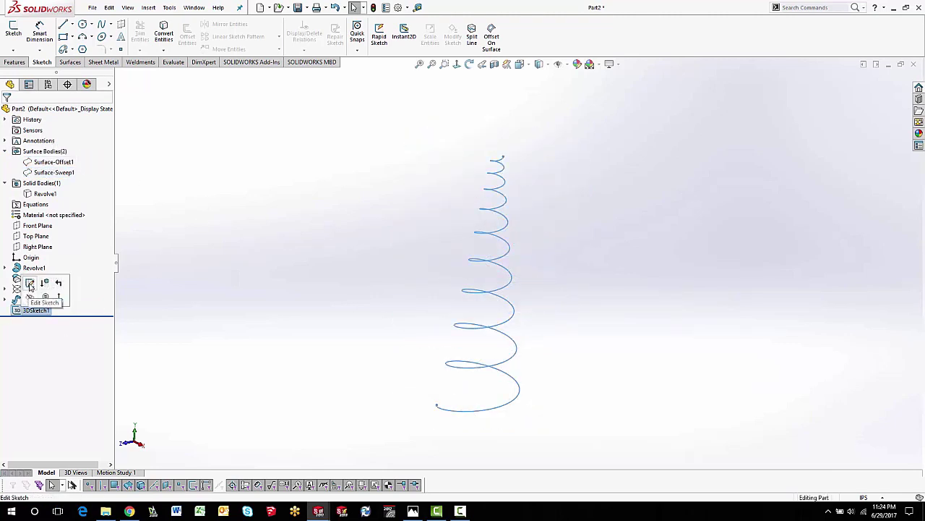
pyautogui.click(30, 285)
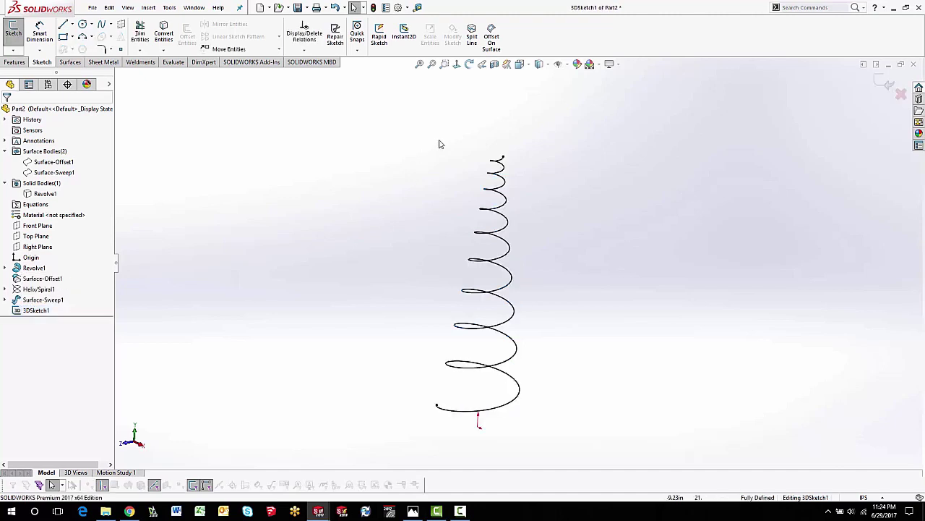
pyautogui.scroll(-3, 539, 173)
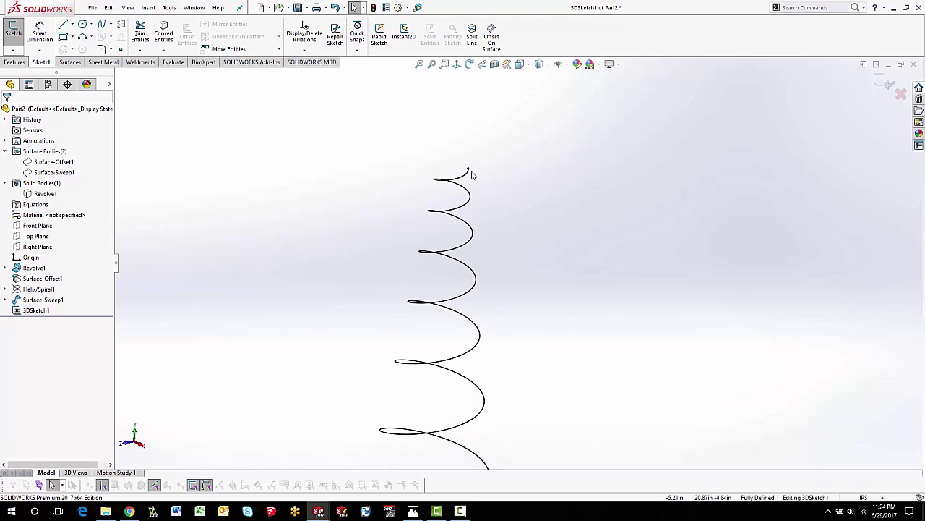
pyautogui.scroll(-1, 469, 174)
pyautogui.click(63, 25)
pyautogui.moveTo(366, 213); pyautogui.dragTo(457, 167, button='middle')
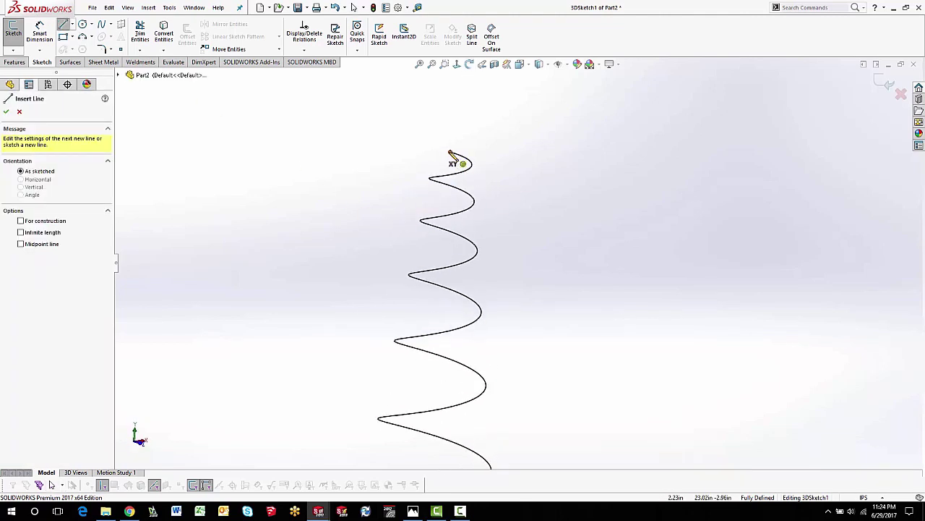
pyautogui.click(450, 152)
pyautogui.click(363, 141)
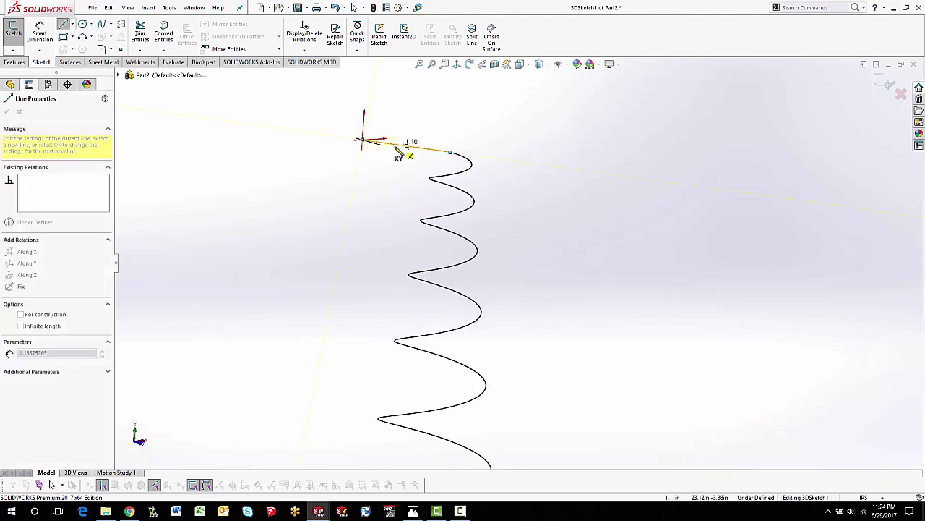
pyautogui.rightClick(399, 151)
pyautogui.click(443, 161)
pyautogui.moveTo(443, 160)
pyautogui.mouseDown(button='middle')
pyautogui.moveTo(424, 193)
pyautogui.moveTo(396, 192)
pyautogui.mouseUp(button='middle')
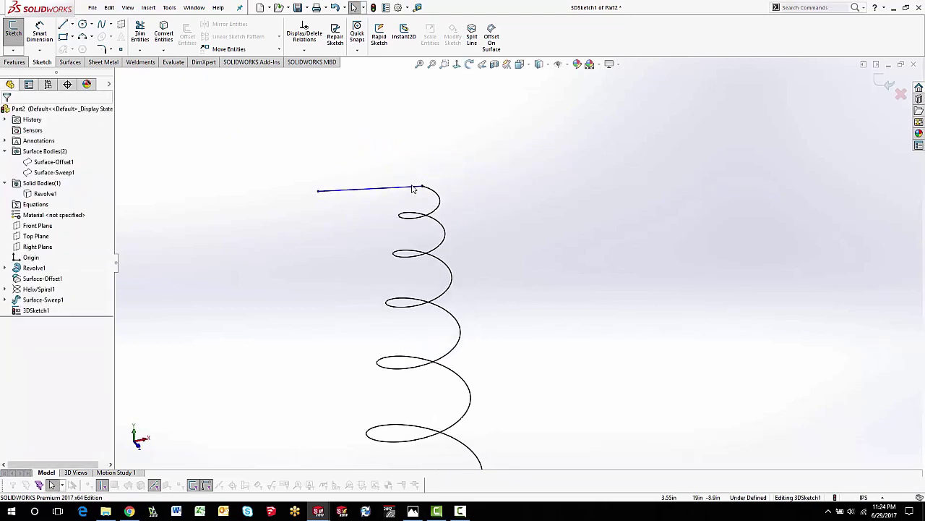
# Step: Add a tangent relation between the upper line and the spiral curve
pyautogui.click(412, 190)
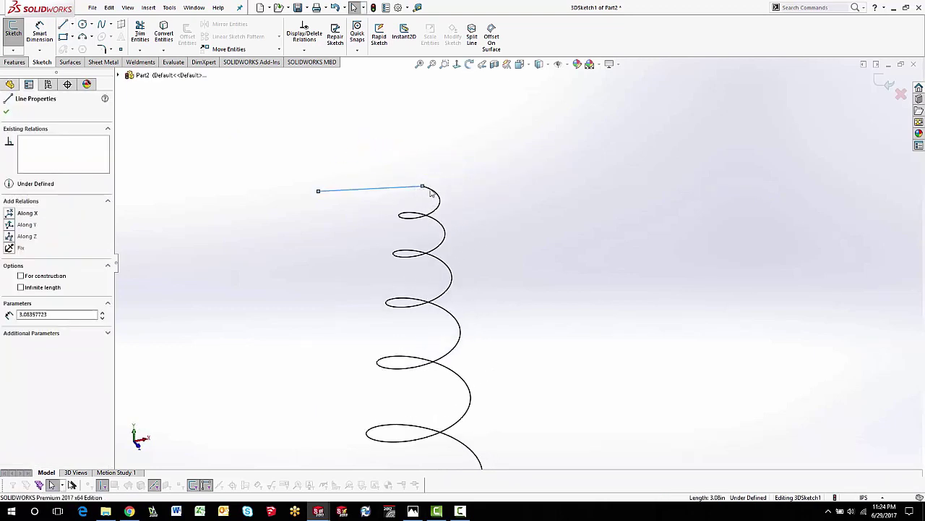
pyautogui.keyDown('ctrl'); pyautogui.click(432, 192); pyautogui.keyUp('ctrl')
pyautogui.click(457, 131)
pyautogui.press('Escape')
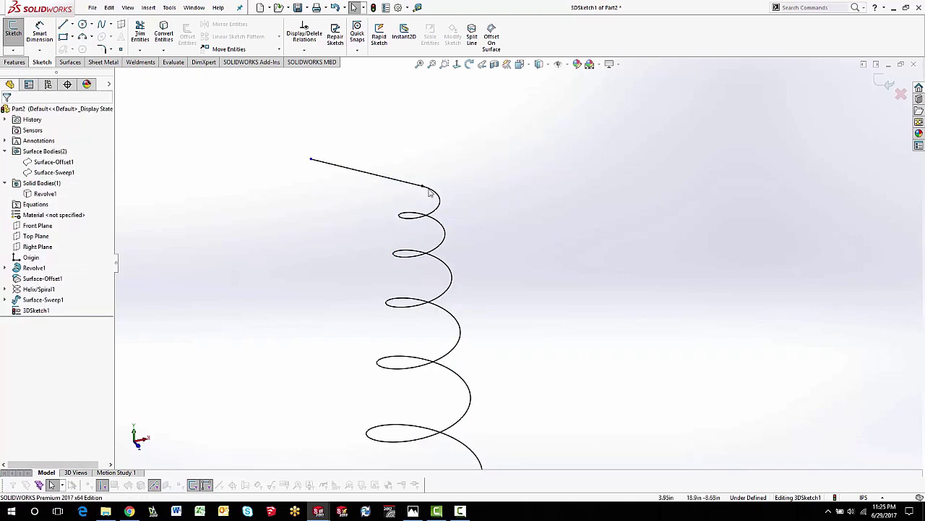
# Step: Sketch a second line extending outward from the spiral's lower endpoint
pyautogui.scroll(5, 521, 265)
pyautogui.scroll(-3, 505, 383)
pyautogui.click(63, 24)
pyautogui.click(493, 335)
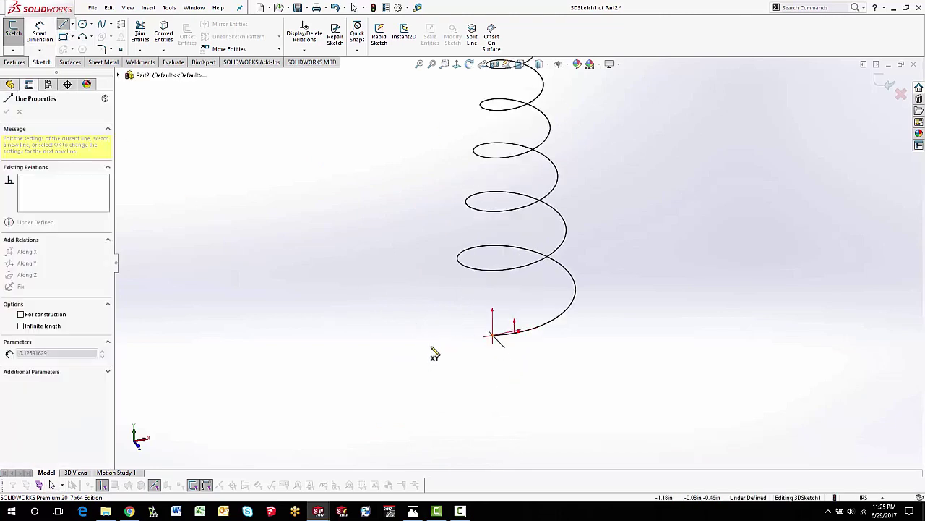
pyautogui.click(423, 365)
pyautogui.rightClick(399, 313)
pyautogui.click(419, 310)
# Step: Make the lower line tangent to the spiral curve
pyautogui.click(483, 344)
pyautogui.keyDown('ctrl'); pyautogui.click(506, 335); pyautogui.keyUp('ctrl')
pyautogui.click(532, 276)
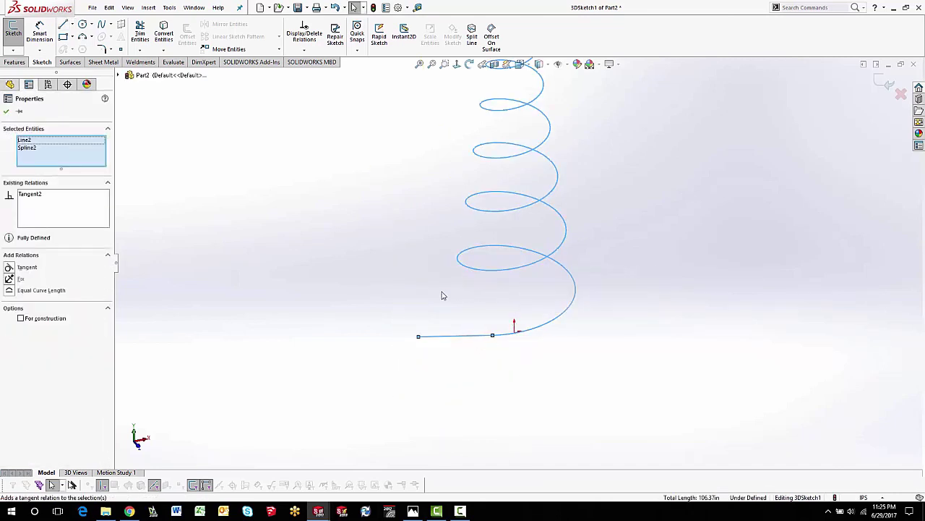
pyautogui.click(442, 295)
# Step: Dimension the lower lead-out line to 4 in
pyautogui.keyDown('shift'); pyautogui.moveTo(450, 303); pyautogui.dragTo(416, 249, button='middle'); pyautogui.keyUp('shift')
pyautogui.moveTo(403, 244); pyautogui.dragTo(403, 215, button='right')
pyautogui.click(446, 326)
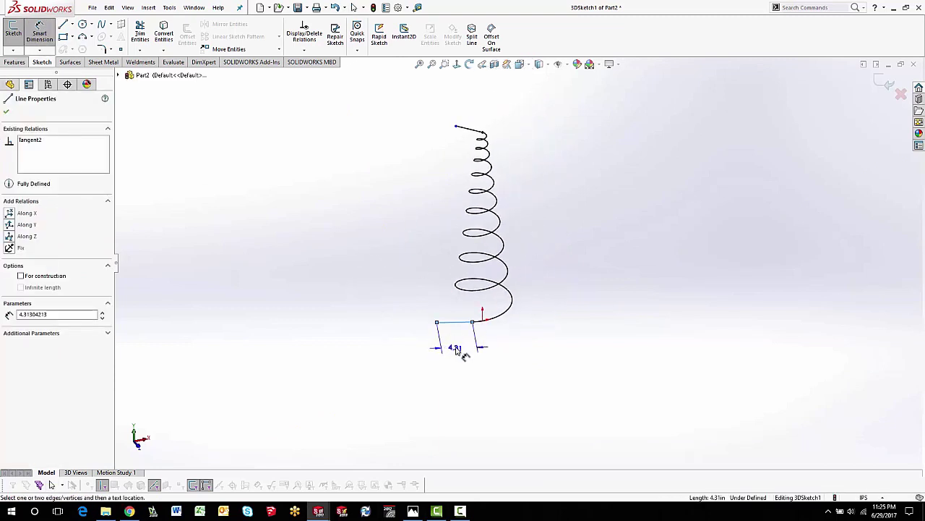
pyautogui.click(454, 347)
pyautogui.write('4')
pyautogui.press('Return')
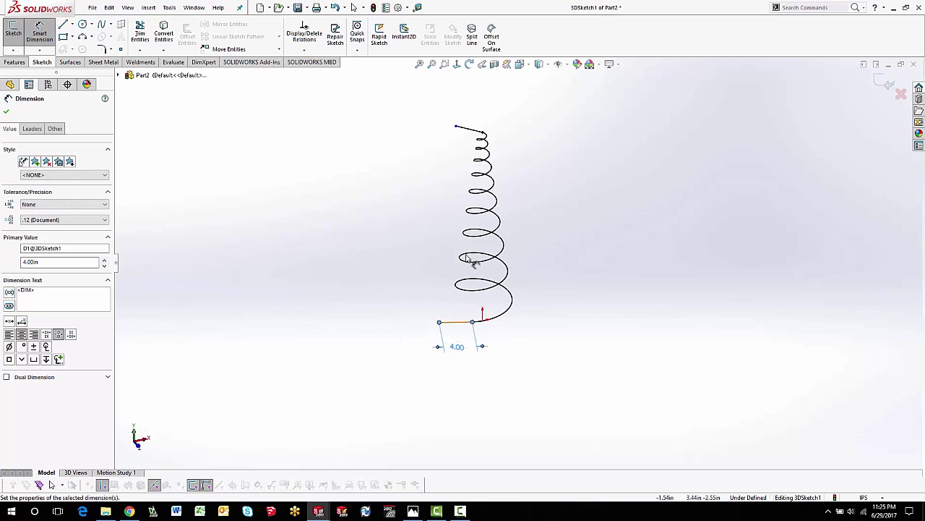
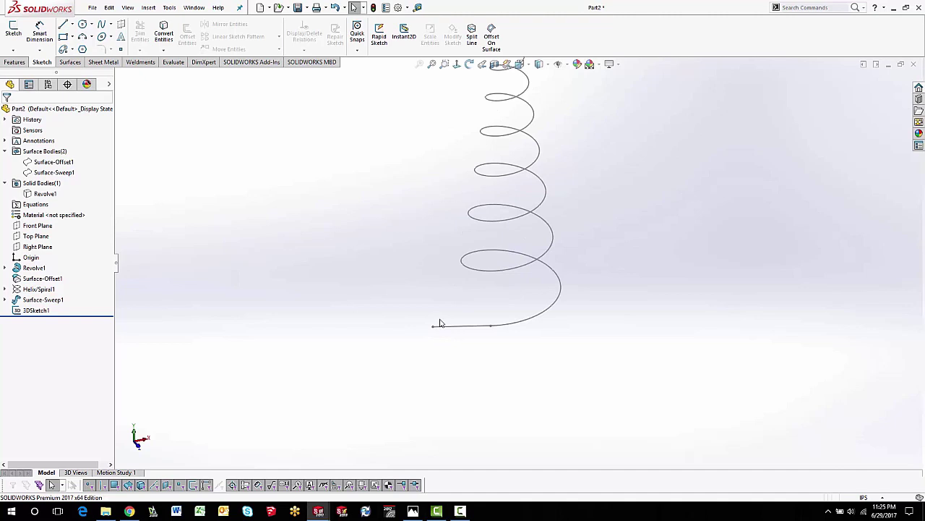
# Step: Create a reference plane perpendicular to the lower lead-out line and coincident with its free endpoint
pyautogui.click(15, 62)
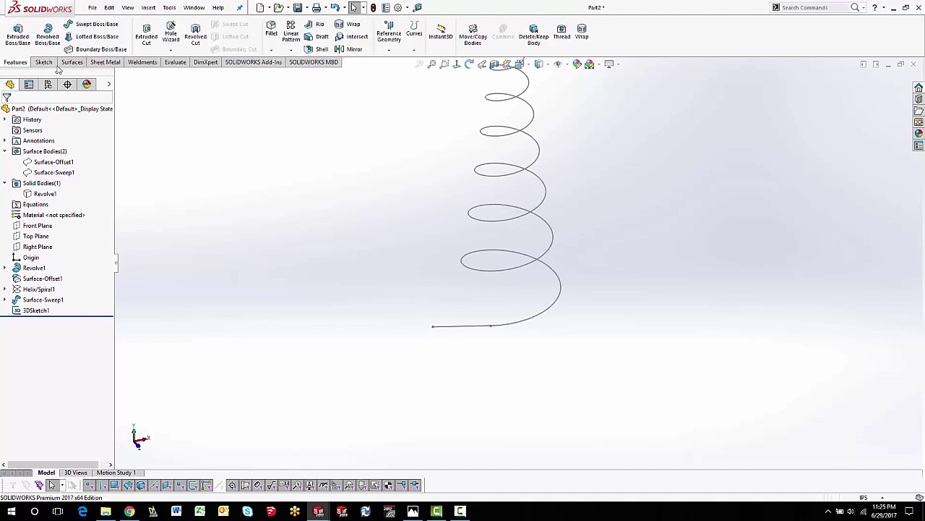
pyautogui.click(390, 37)
pyautogui.click(396, 60)
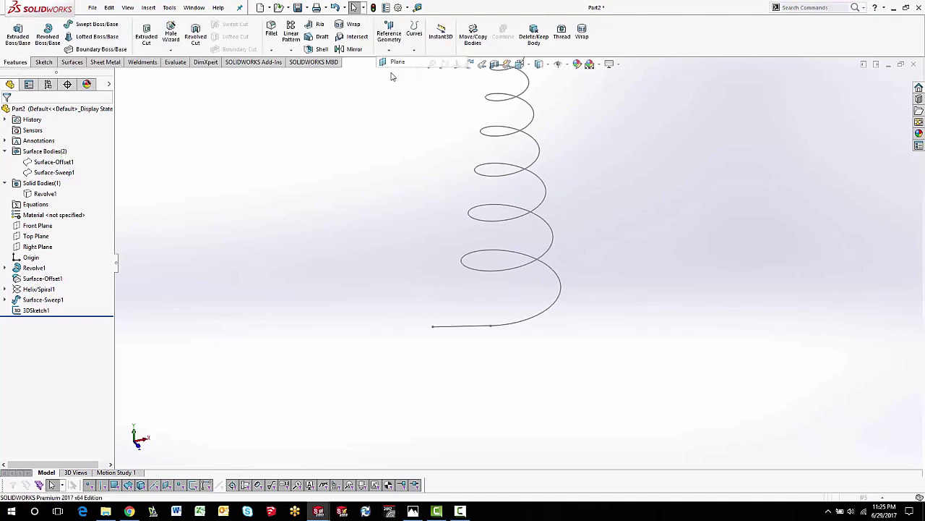
pyautogui.click(441, 328)
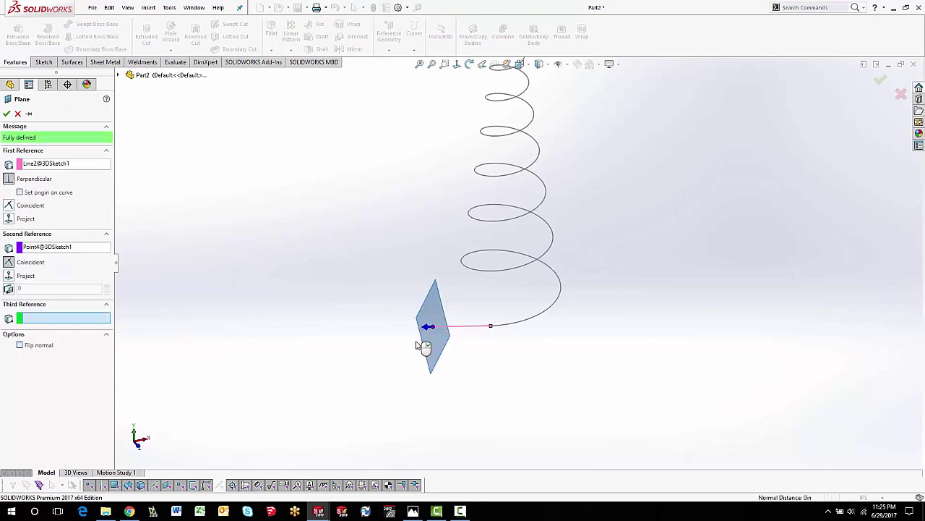
pyautogui.click(433, 326)
pyautogui.scroll(-3, 432, 327)
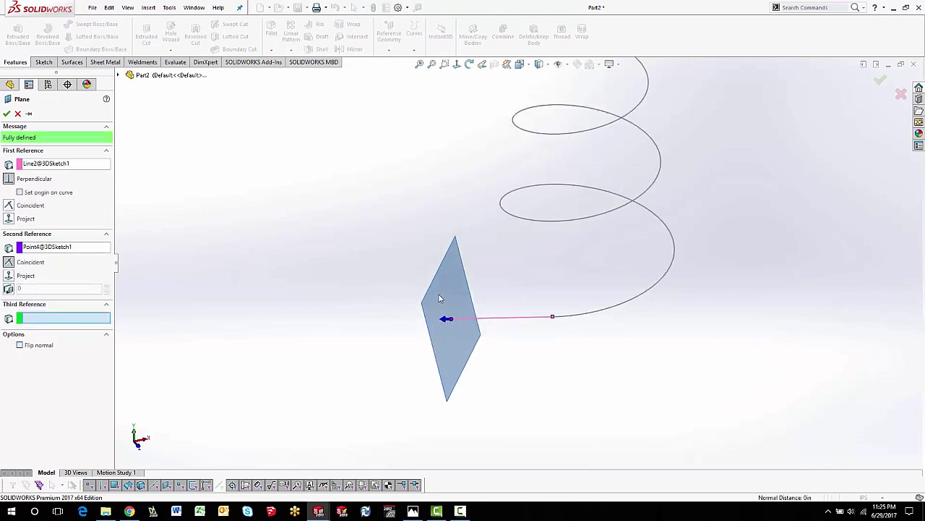
pyautogui.moveTo(450, 319); pyautogui.dragTo(502, 287, button='middle')
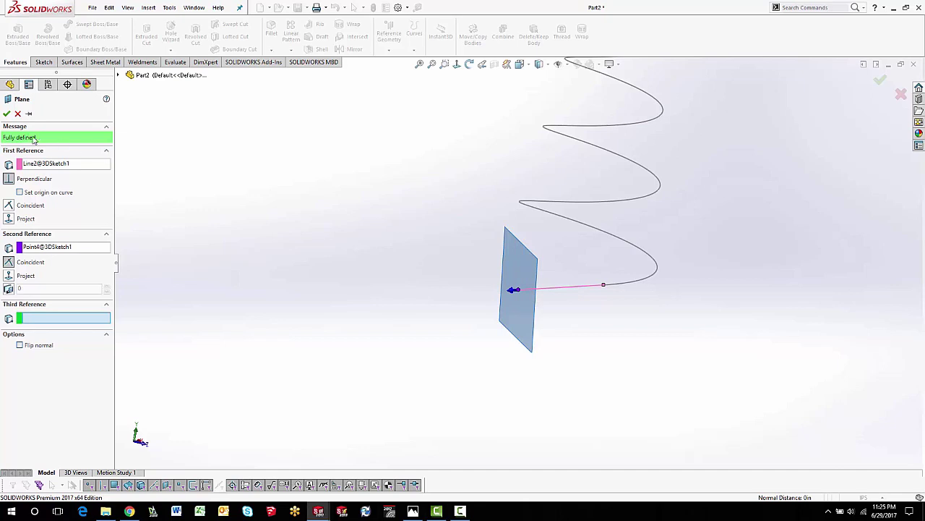
pyautogui.click(6, 113)
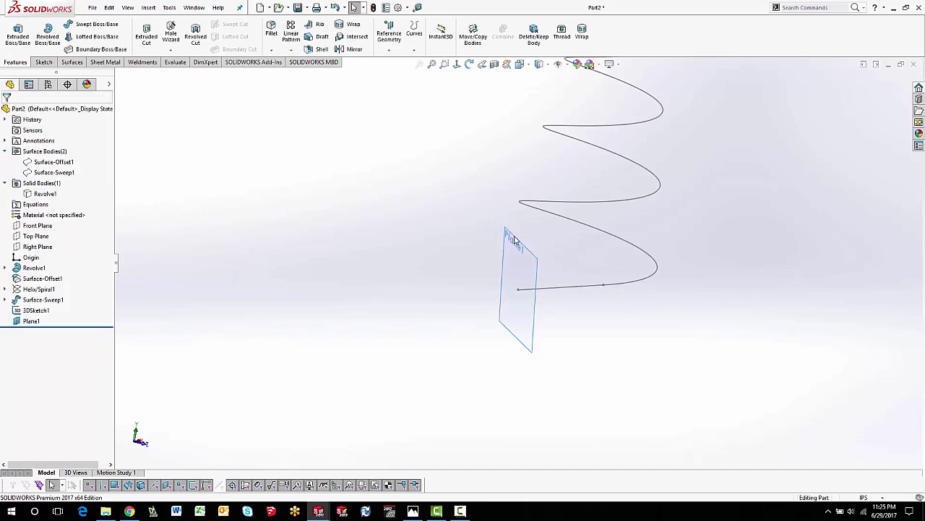
# Step: Undo the creation of the reference plane at the lower line's end
pyautogui.scroll(6, 513, 240)
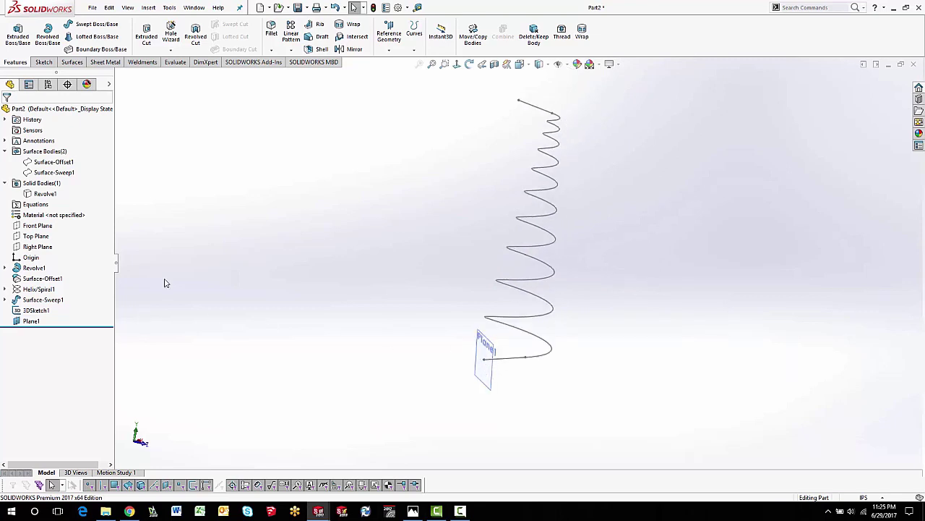
pyautogui.click(334, 7)
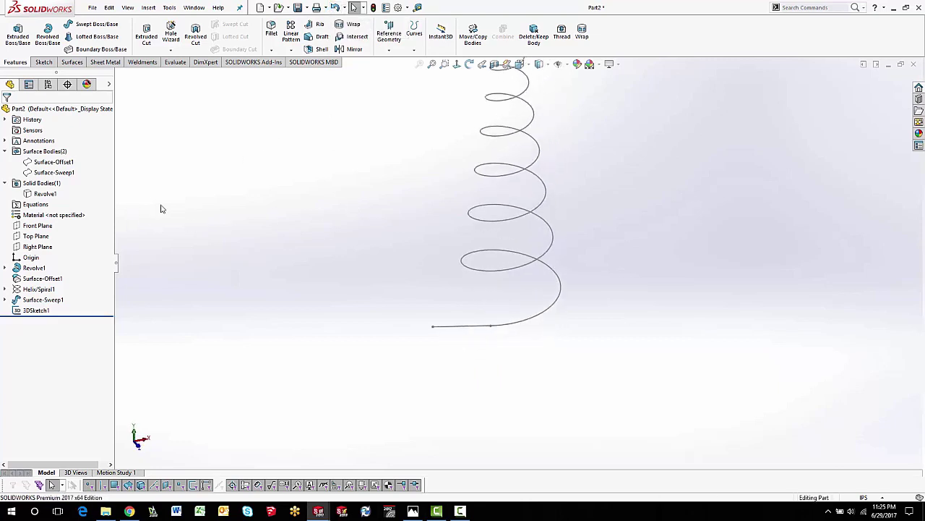
# Step: Show the Revolve1 solid cone body
pyautogui.click(43, 193)
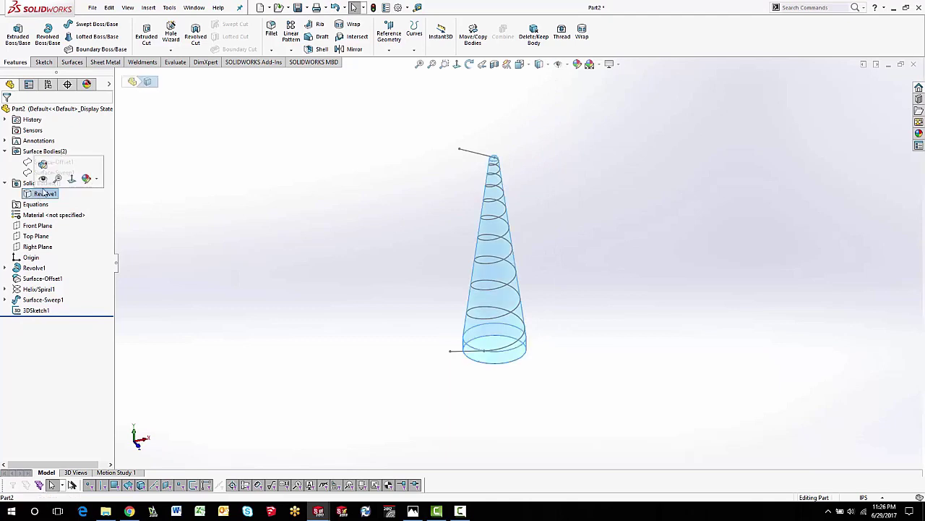
pyautogui.click(43, 178)
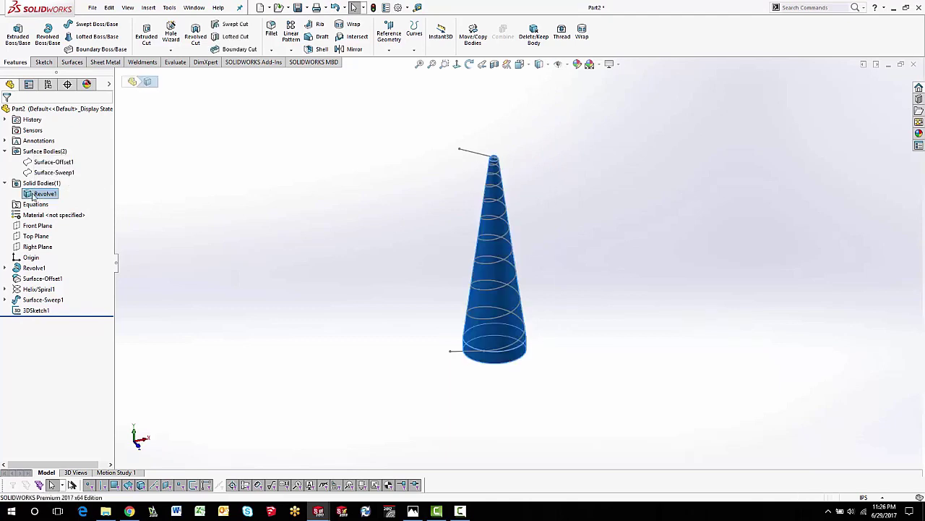
pyautogui.click(440, 254)
pyautogui.scroll(-4, 535, 272)
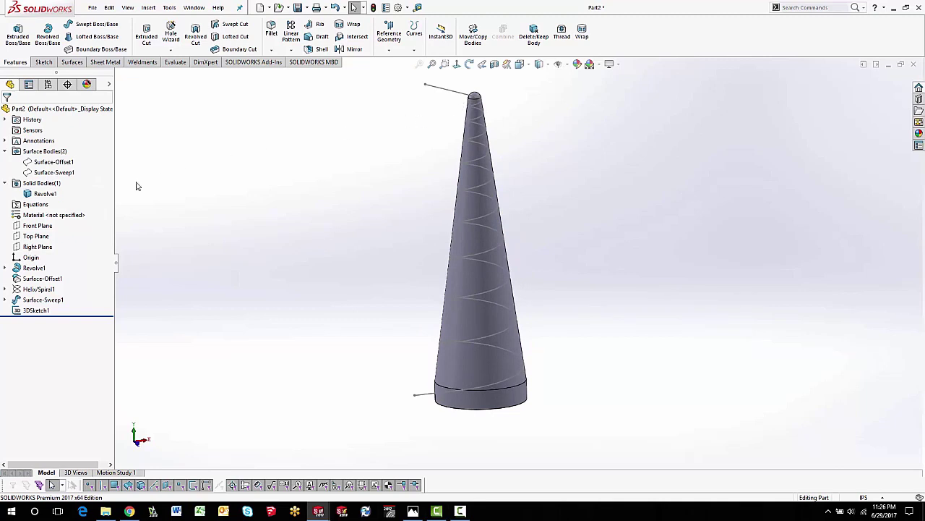
# Step: Cut a swept groove into the cone along the spiral 3D sketch using a circular profile 0.25 in in diameter
pyautogui.click(35, 310)
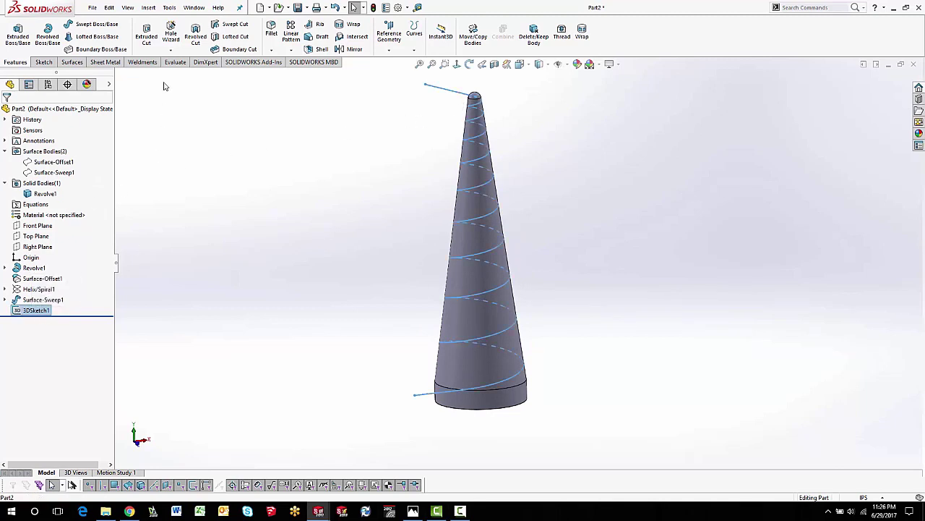
pyautogui.click(230, 24)
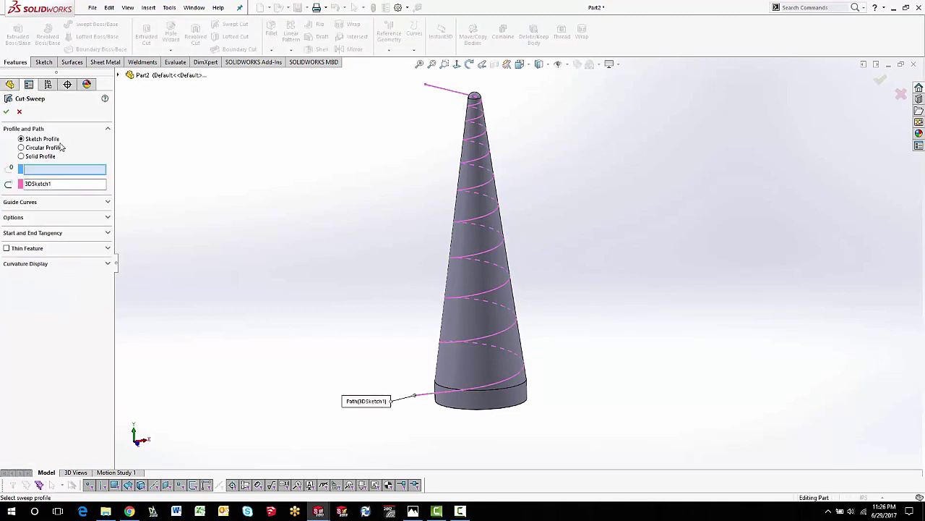
pyautogui.click(35, 148)
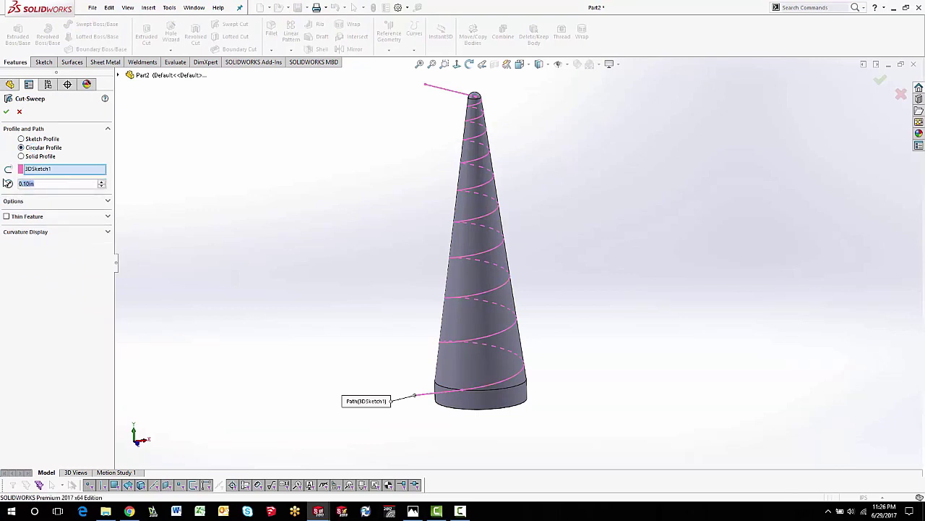
pyautogui.write('0.25')
pyautogui.press('Return')
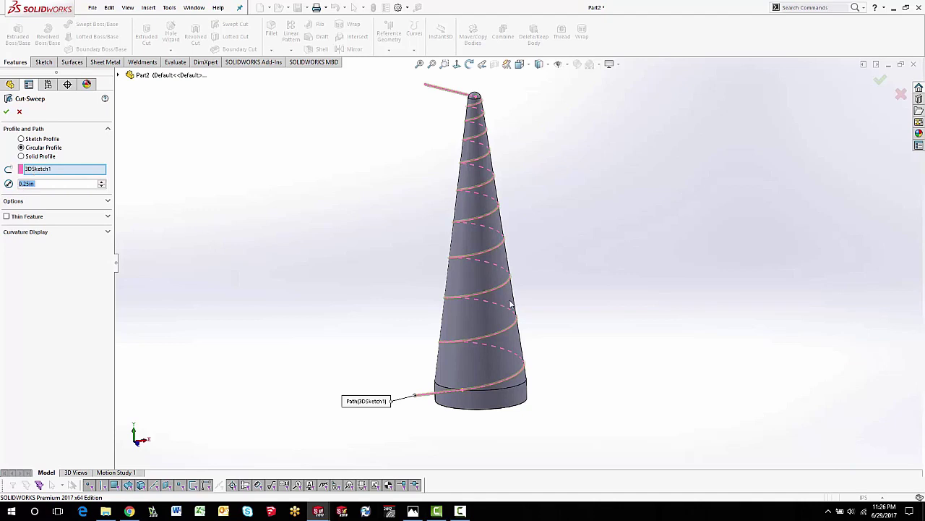
pyautogui.scroll(-3, 511, 323)
pyautogui.moveTo(511, 323); pyautogui.dragTo(474, 285, button='middle')
pyautogui.scroll(6, 506, 293)
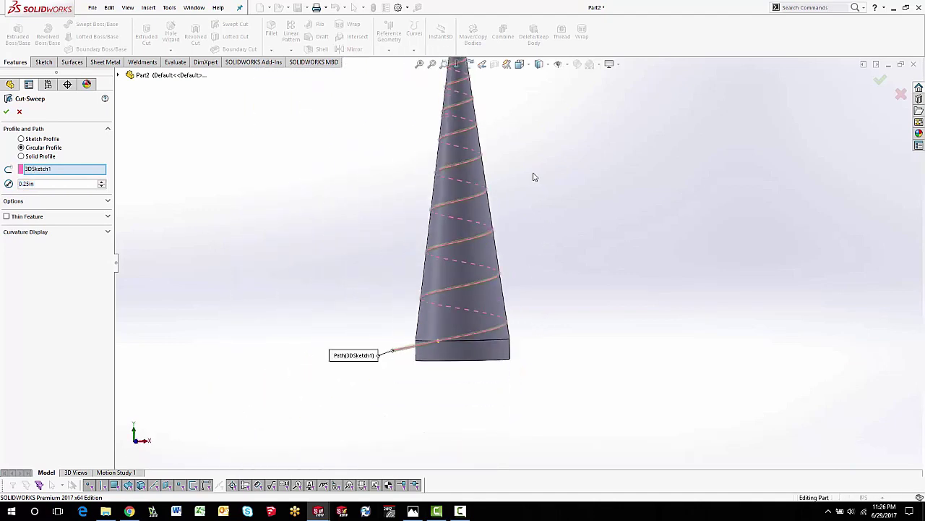
pyautogui.keyDown('ctrl'); pyautogui.moveTo(539, 163); pyautogui.dragTo(542, 171, button='middle'); pyautogui.keyUp('ctrl')
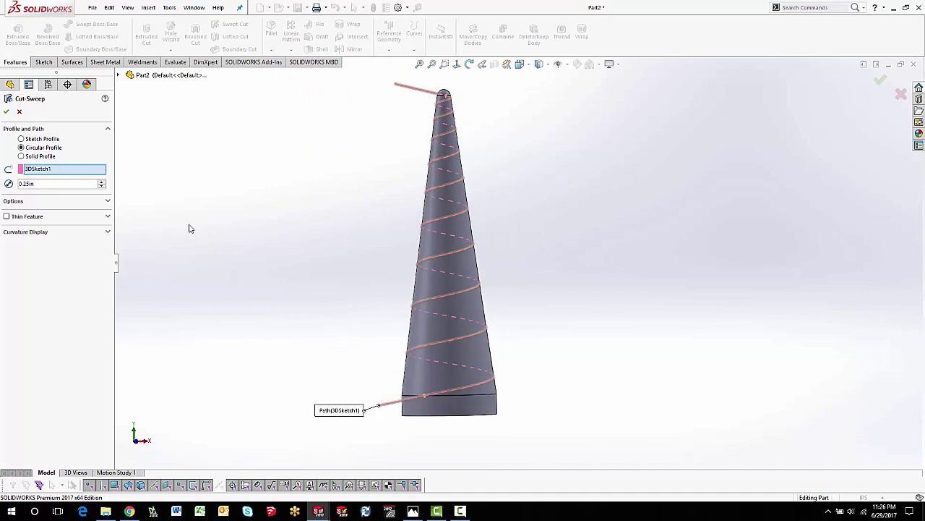
pyautogui.click(6, 112)
# Step: Start a circular pattern of the swept groove cut, using the cylindrical face at the cone's base as the rotation reference
pyautogui.scroll(-5, 416, 398)
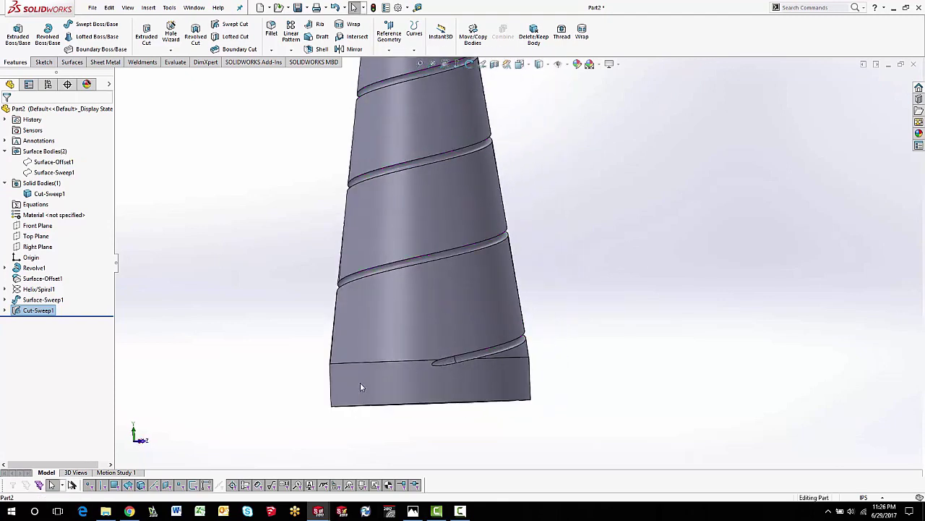
pyautogui.scroll(6, 468, 345)
pyautogui.scroll(-3, 519, 155)
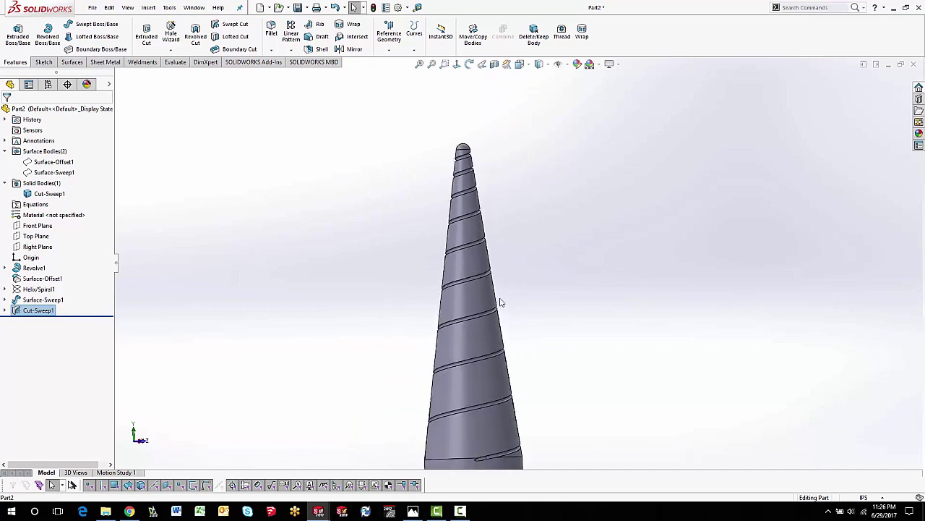
pyautogui.moveTo(482, 187); pyautogui.dragTo(572, 208, button='middle')
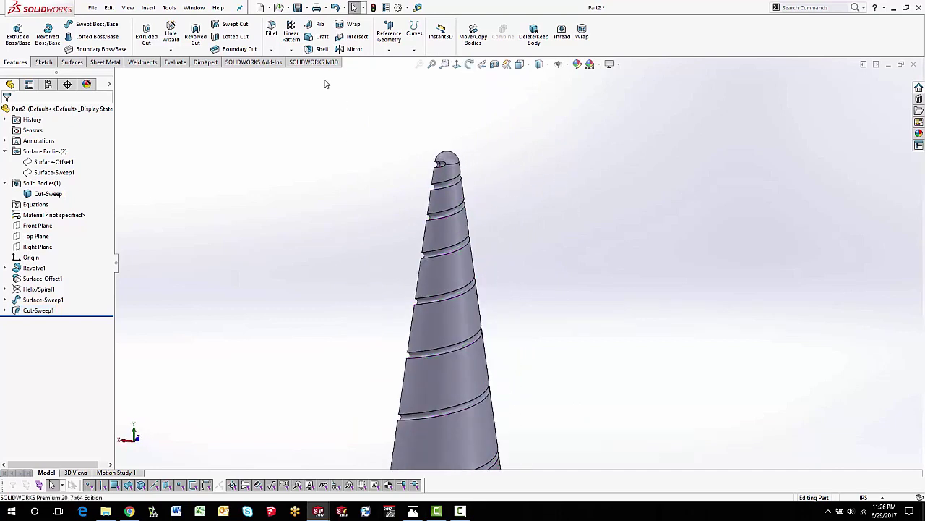
pyautogui.click(291, 49)
pyautogui.click(293, 71)
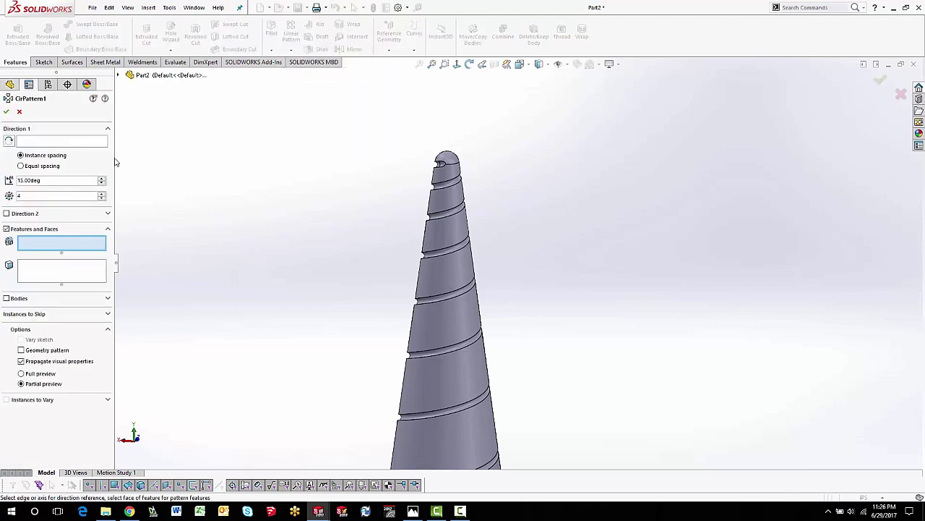
pyautogui.click(59, 144)
pyautogui.scroll(5, 499, 415)
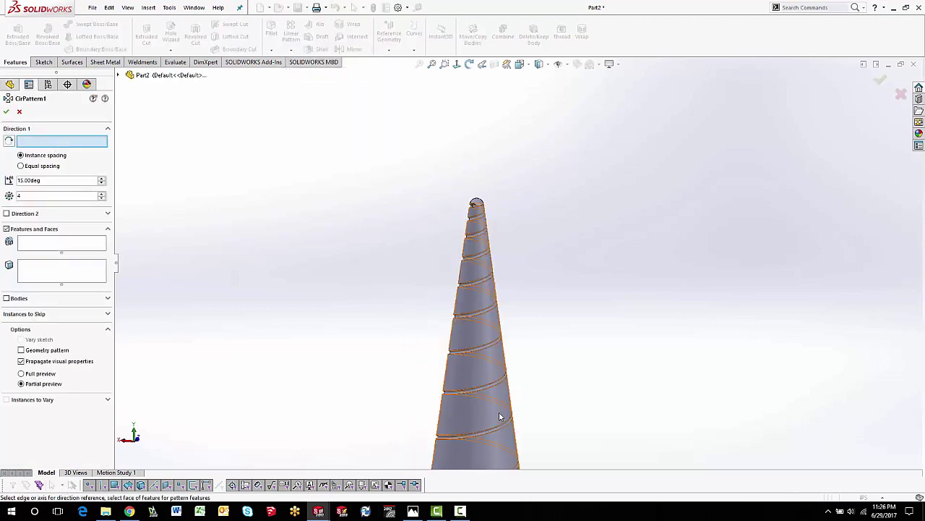
pyautogui.click(492, 417)
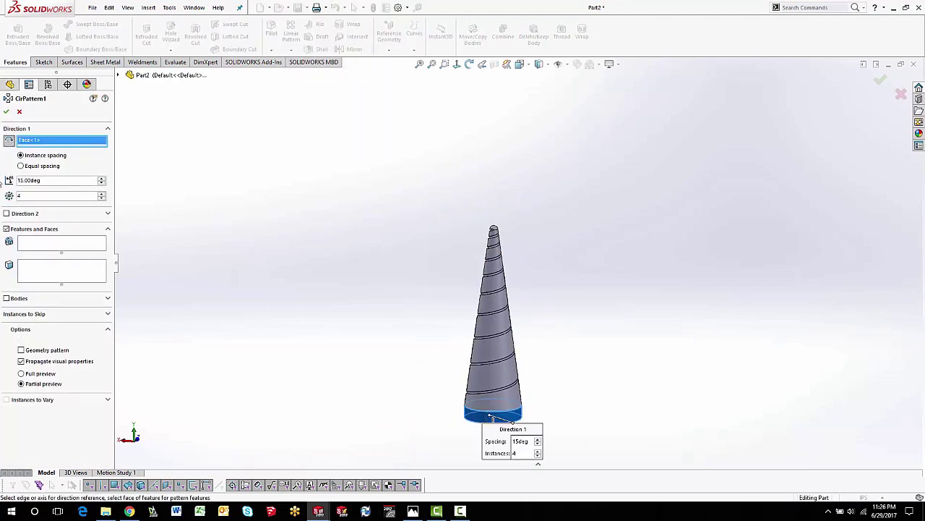
pyautogui.click(40, 245)
pyautogui.scroll(-8, 486, 292)
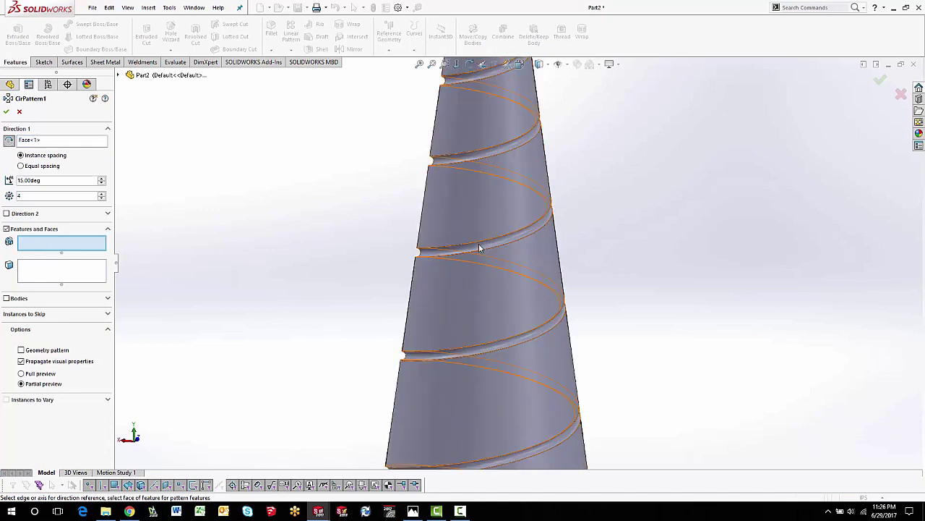
pyautogui.click(479, 248)
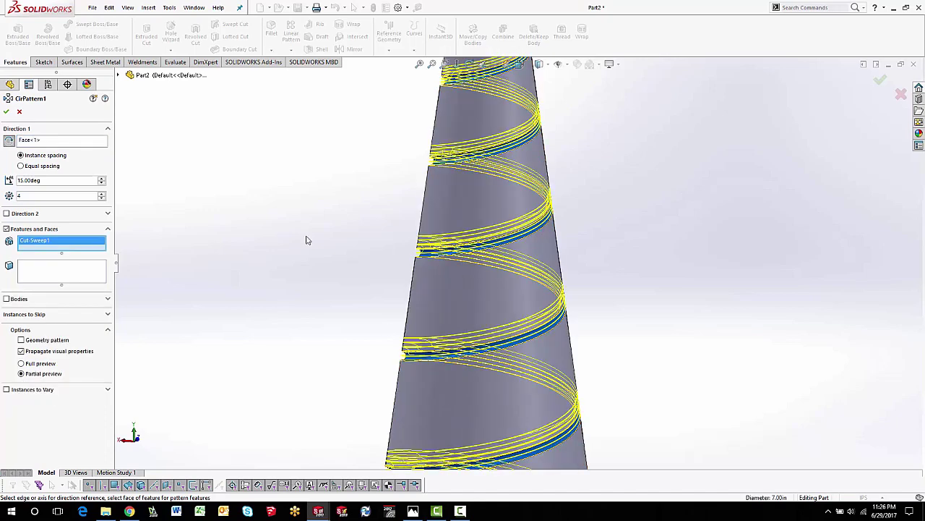
# Step: Set the circular pattern to equal spacing over 360 degrees with 2 instances and create it
pyautogui.click(21, 165)
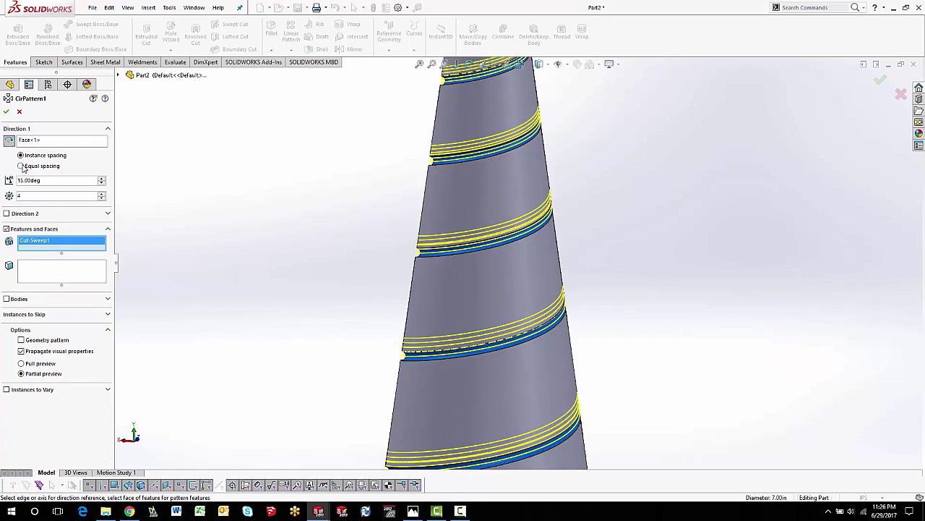
pyautogui.click(102, 198)
pyautogui.click(102, 199)
pyautogui.scroll(5, 207, 206)
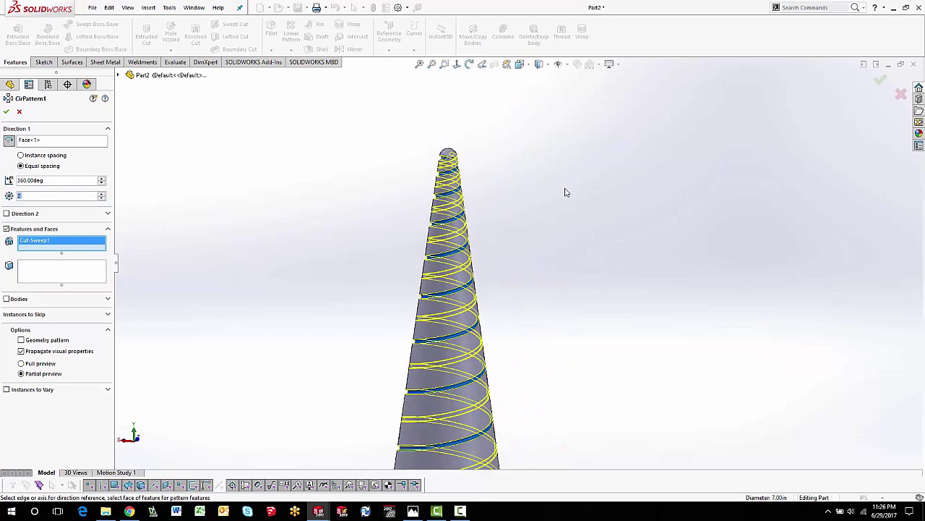
pyautogui.moveTo(566, 192); pyautogui.dragTo(342, 184, button='middle')
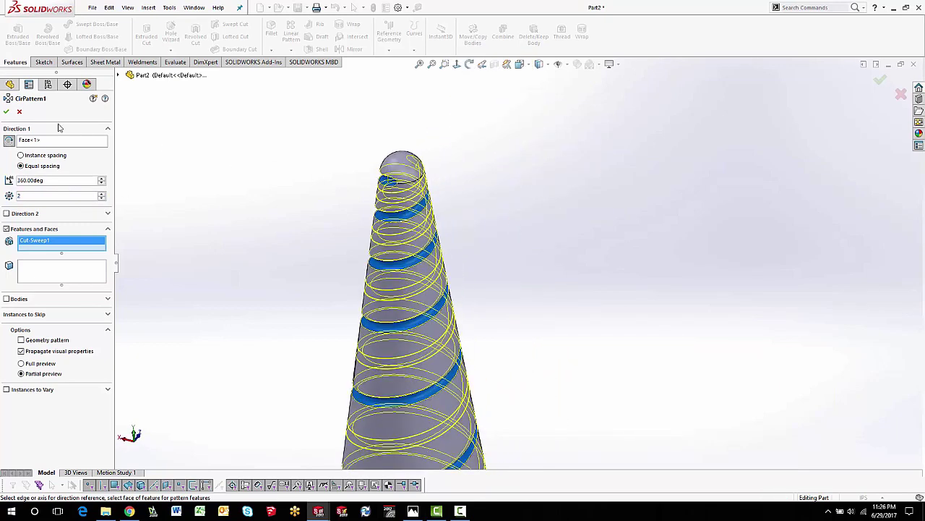
pyautogui.click(6, 111)
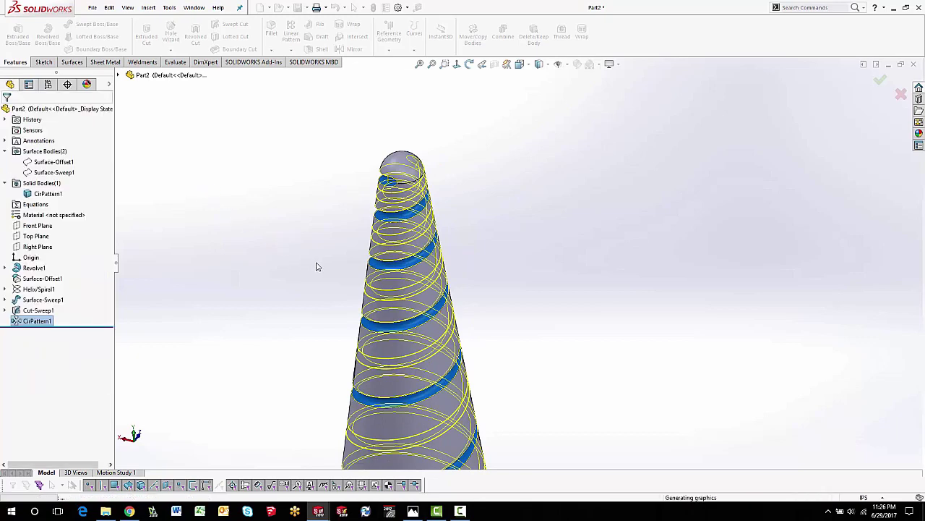
pyautogui.moveTo(306, 268); pyautogui.dragTo(557, 359, button='middle')
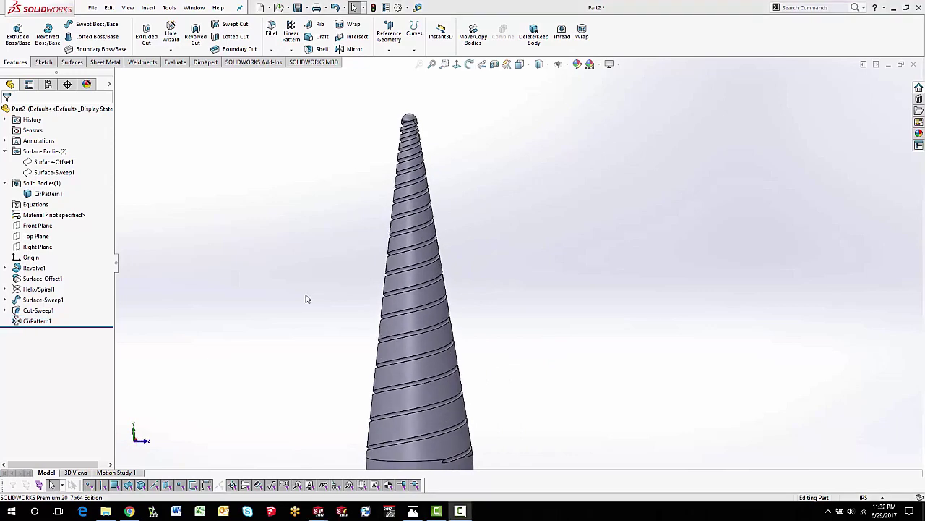
pyautogui.moveTo(306, 299); pyautogui.dragTo(350, 278, button='middle')
pyautogui.scroll(-5, 412, 340)
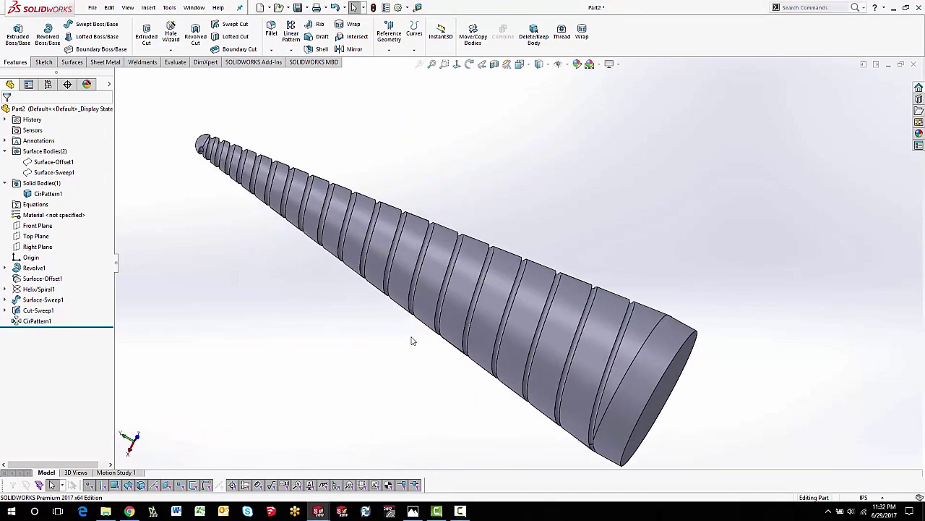
pyautogui.moveTo(415, 279); pyautogui.dragTo(415, 323, button='middle')
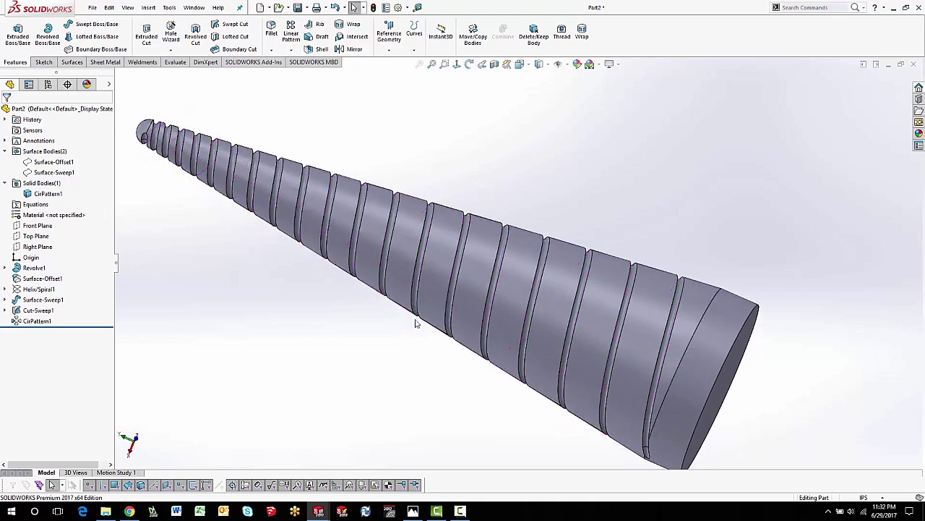